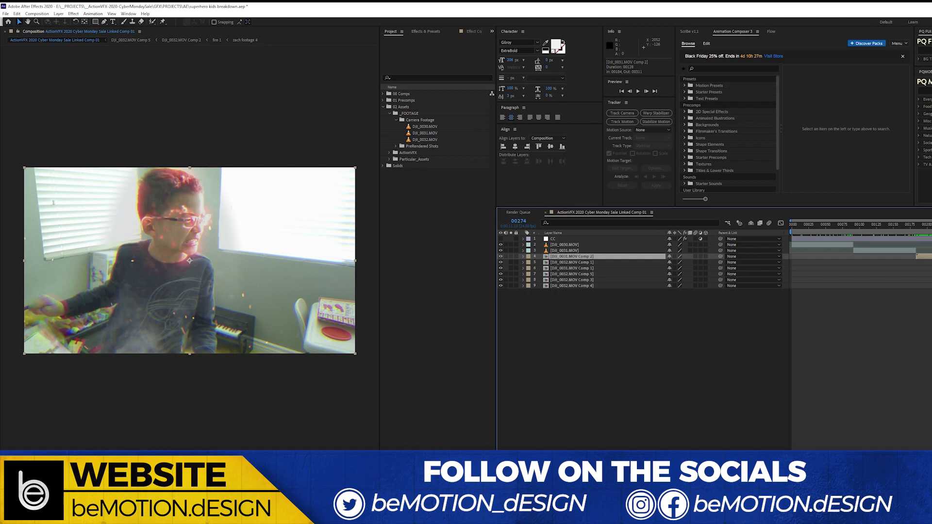
Step: Open the DJI_0031.MOV Comp 2 precomp, solo its base DJI_0031.MOV footage layer and preview it
key(ctrl+alt+shift+e)
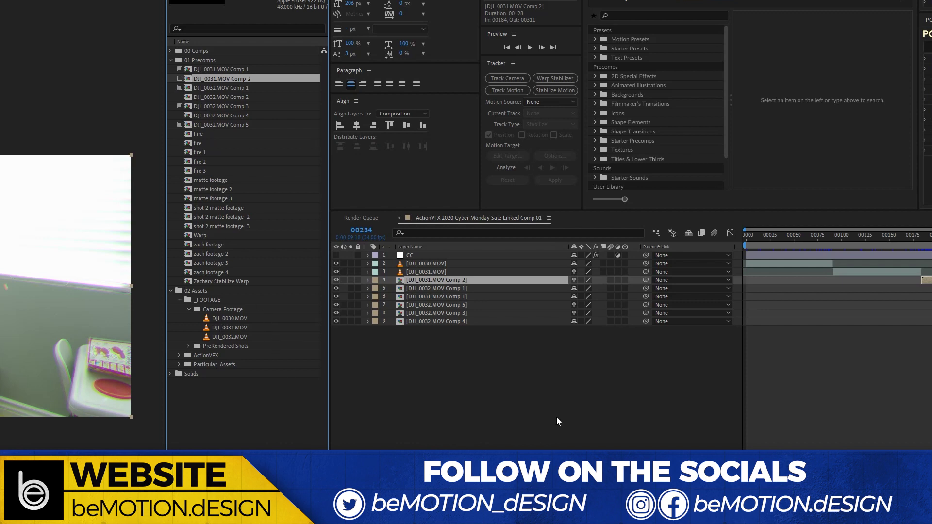
double_click(435, 282)
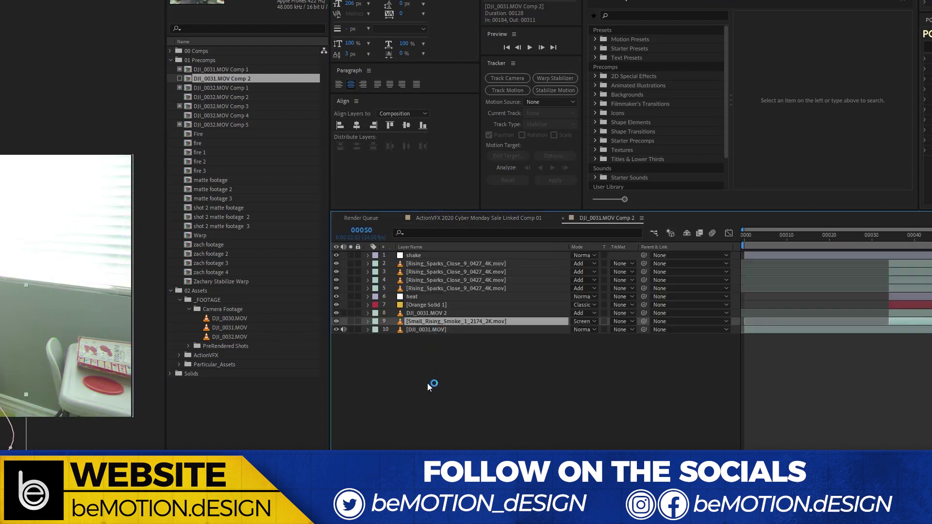
click(361, 330)
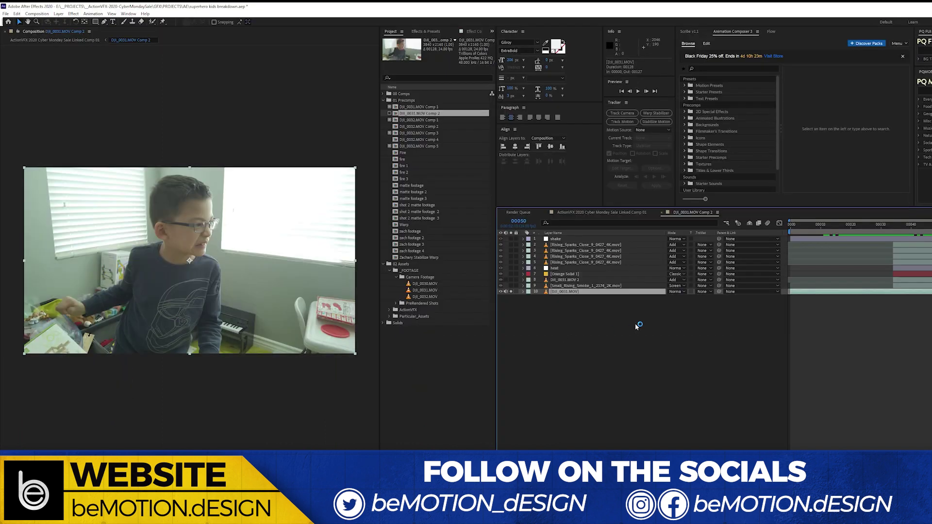
key(space)
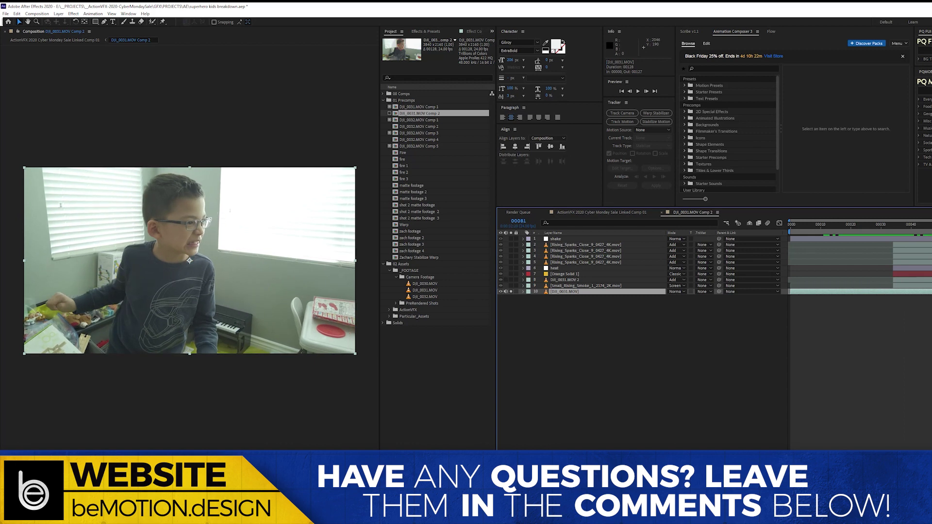
Step: Solo the Small_Rising_Smoke layer as well and preview the smoke over the base footage
click(566, 286)
click(512, 287)
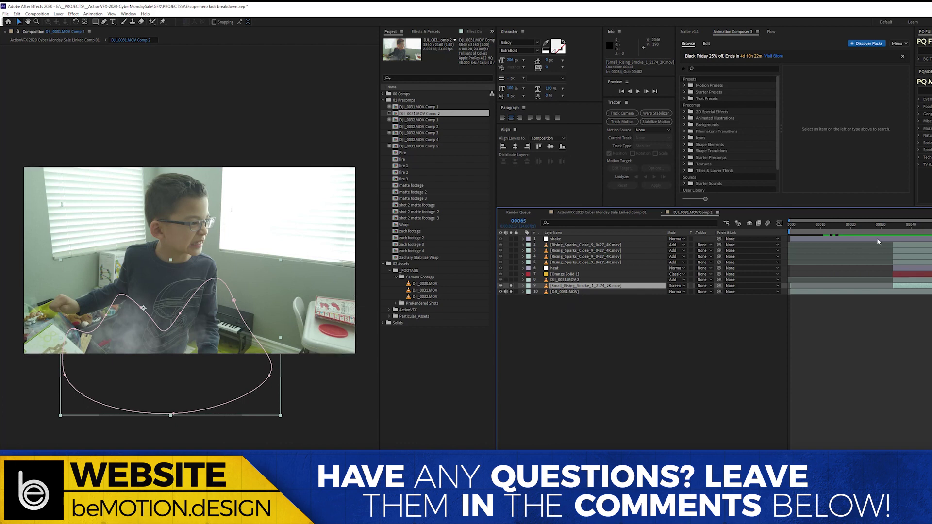
click(867, 227)
drag(872, 231, 917, 228)
right_click(917, 251)
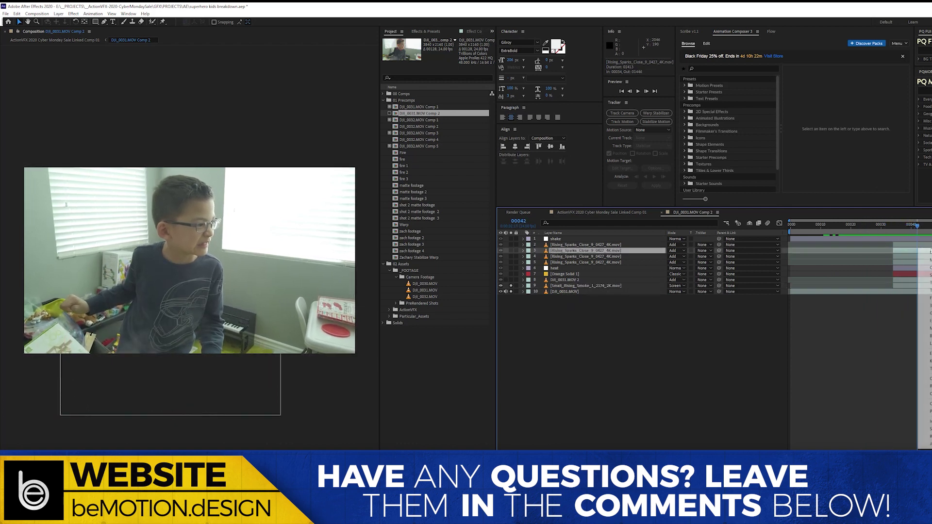
click(795, 328)
key(space)
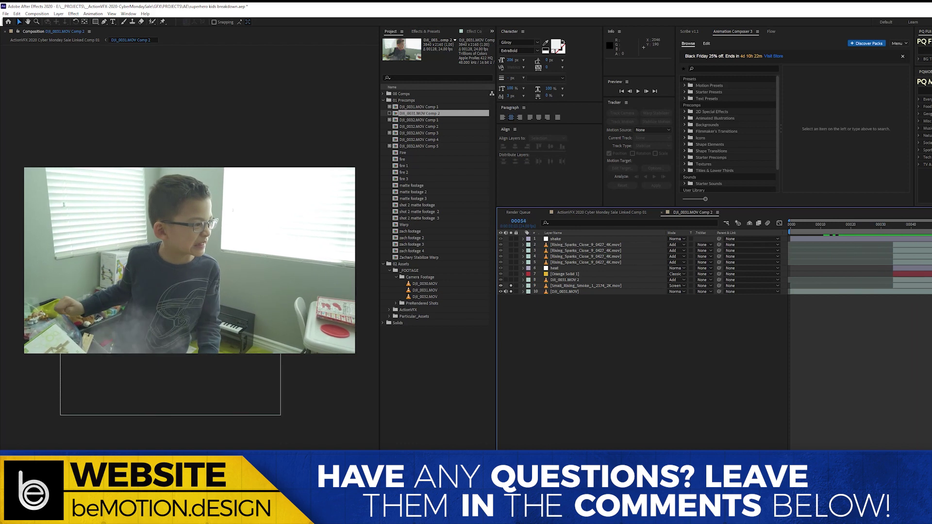
Step: Solo the masked DJI_0031.MOV 2 layer and display its effect list with S_Glow collapsed
click(569, 280)
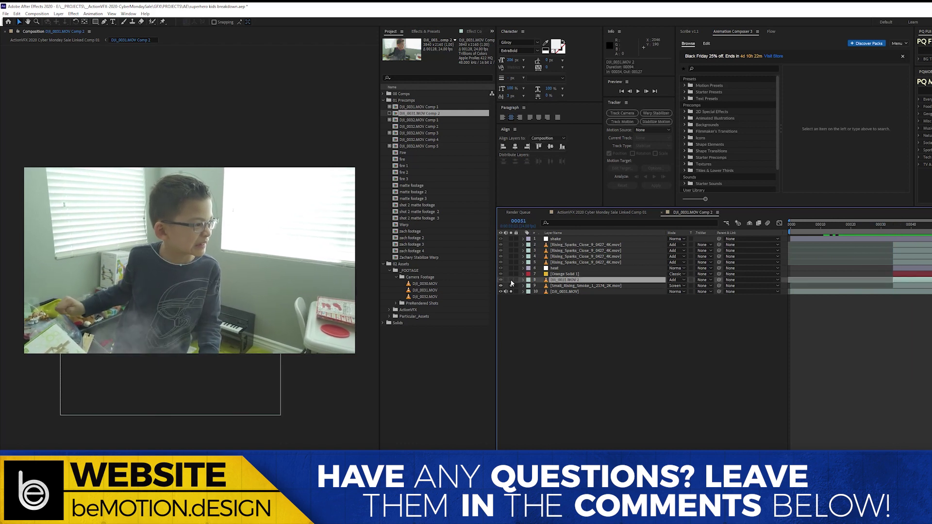
drag(511, 281, 512, 287)
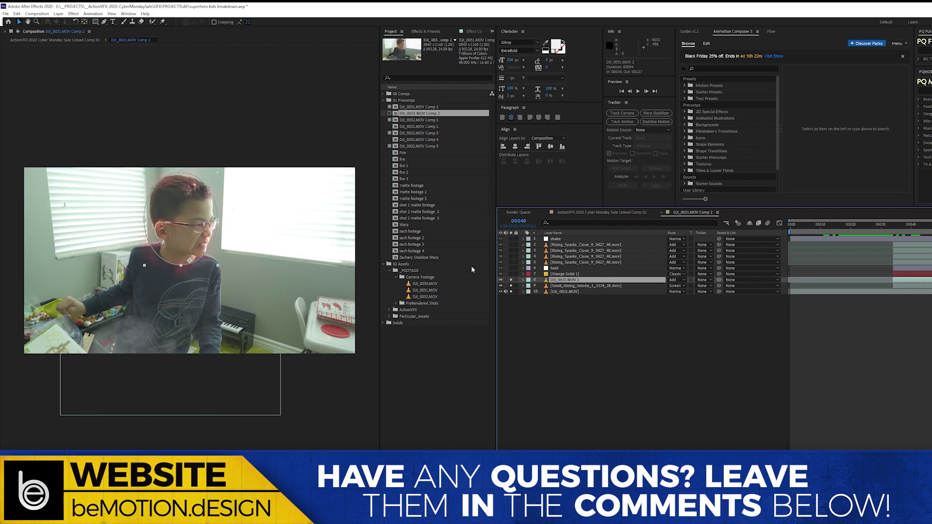
click(473, 32)
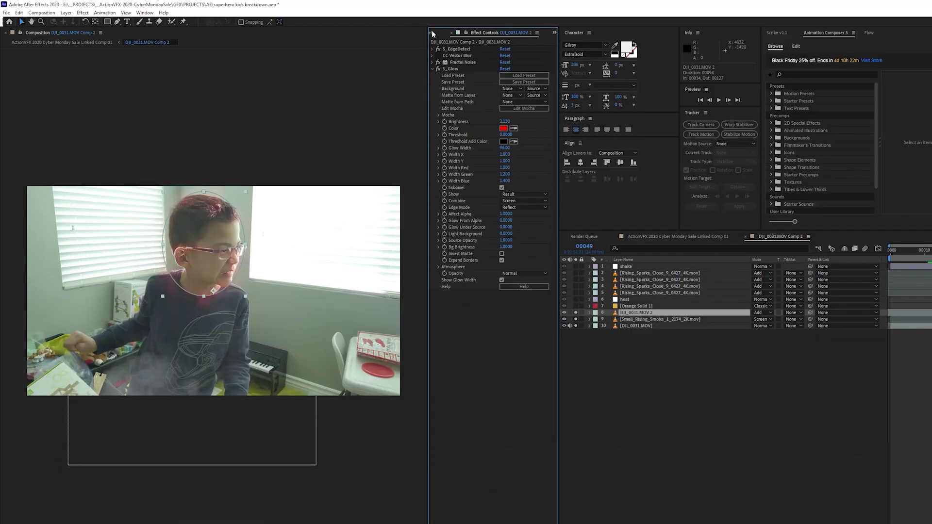
click(432, 69)
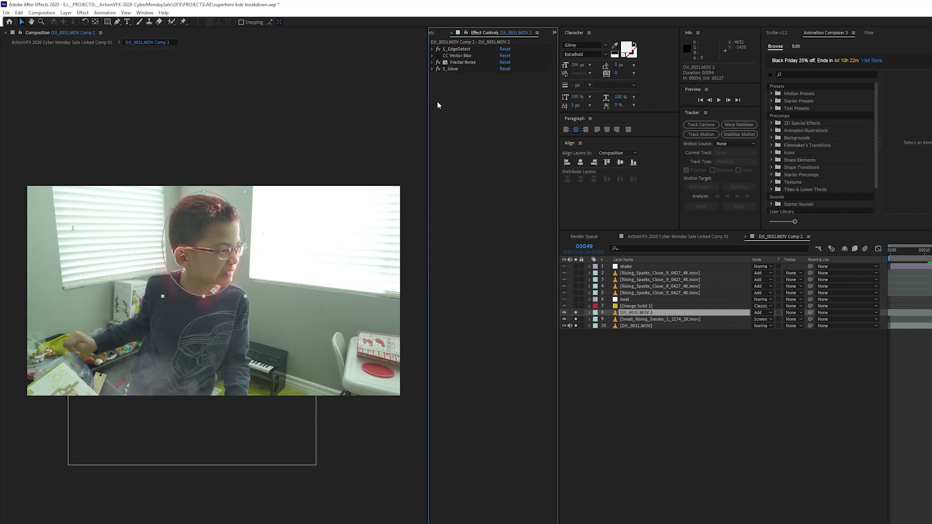
Step: Set the DJI_0031.MOV 2 layer's blending mode to Normal and turn off its Fractal Noise and S_Glow effects
click(763, 313)
click(805, 206)
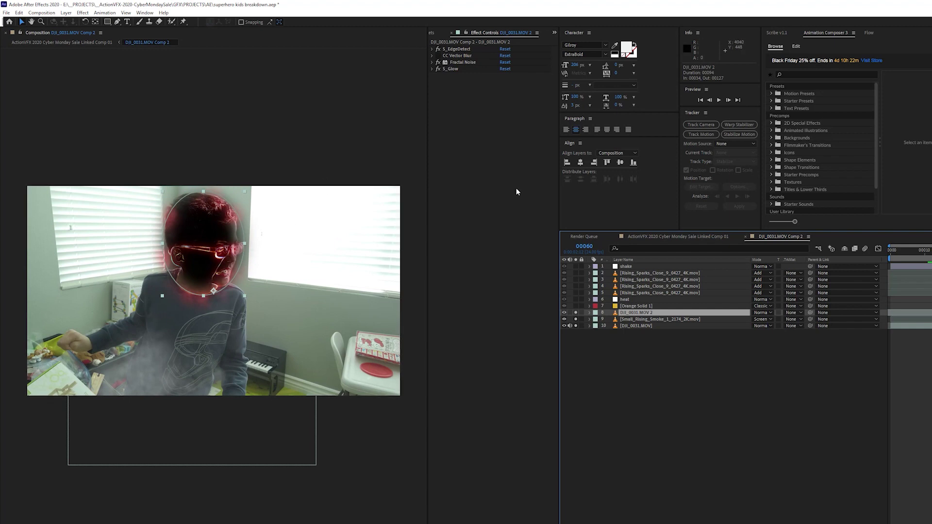
click(438, 62)
click(438, 68)
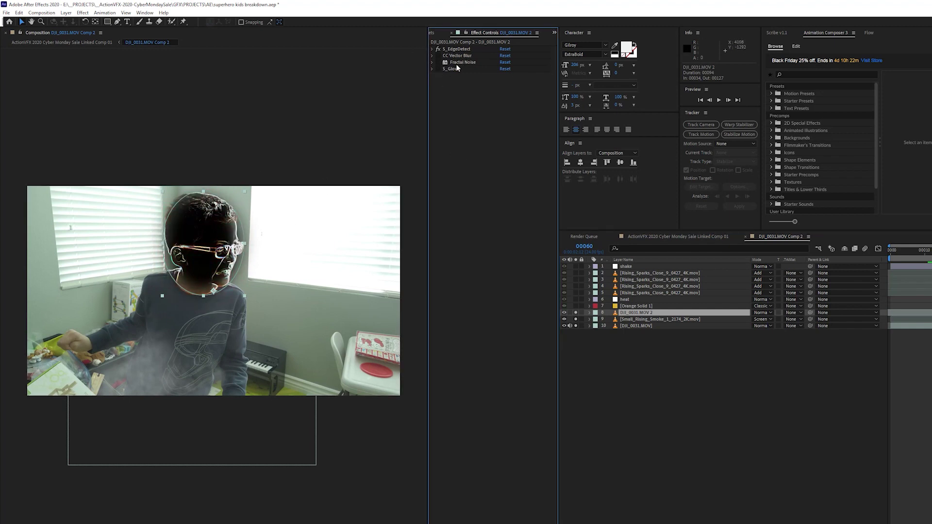
Step: Examine the S_EdgeDetect settings on the DJI_0031.MOV 2 layer, then collapse the effect again
click(458, 50)
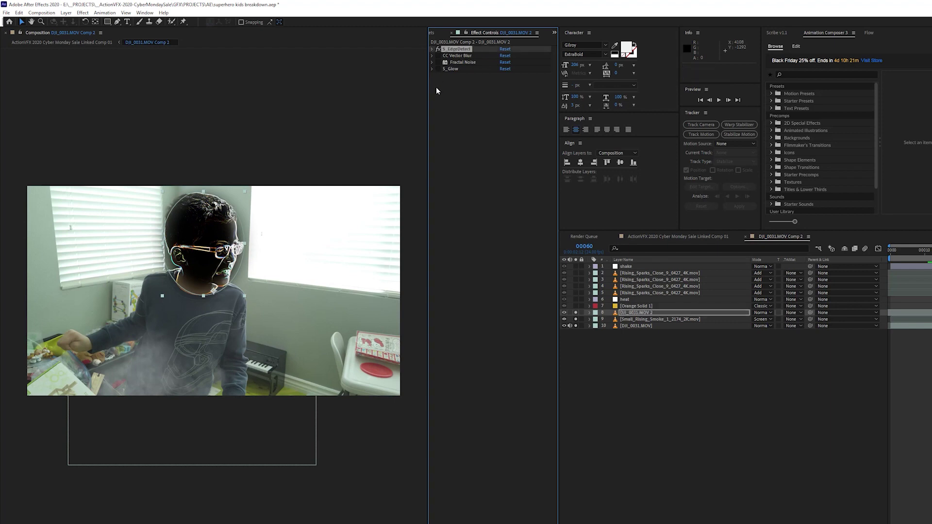
click(432, 49)
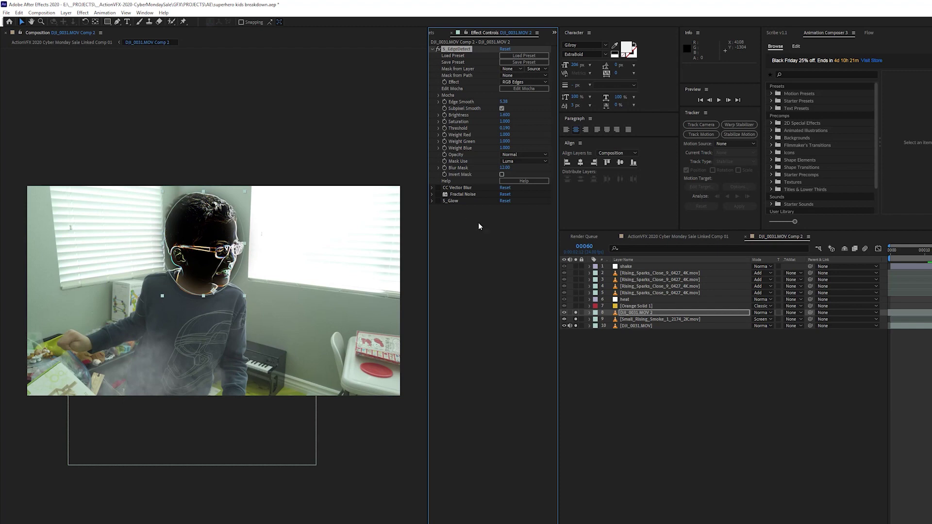
click(432, 49)
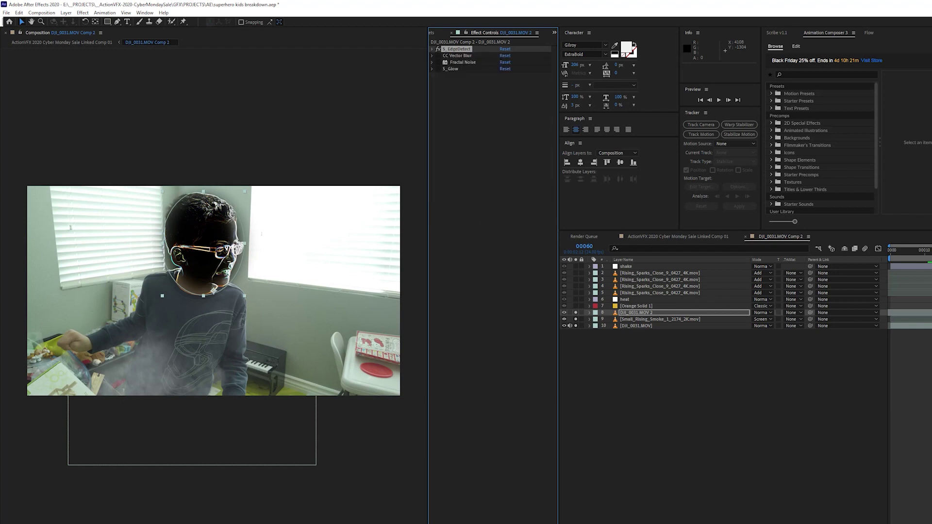
Step: Turn Fractal Noise back on, check its settings and blending mode options, and re-enable S_Glow
click(461, 62)
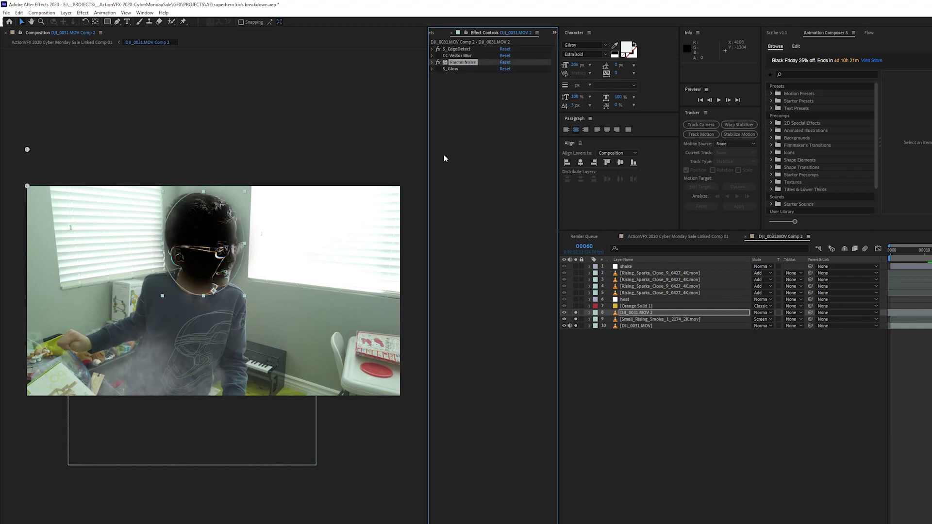
click(432, 62)
click(524, 221)
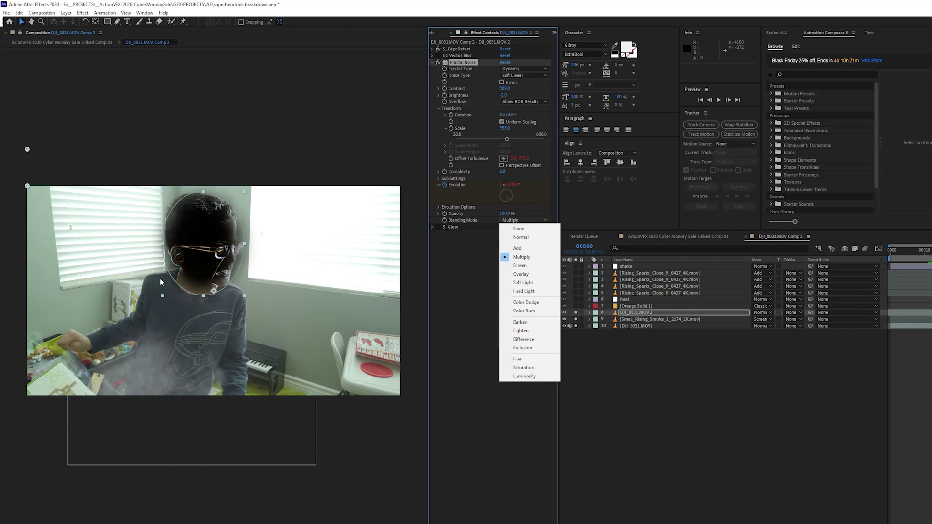
click(458, 64)
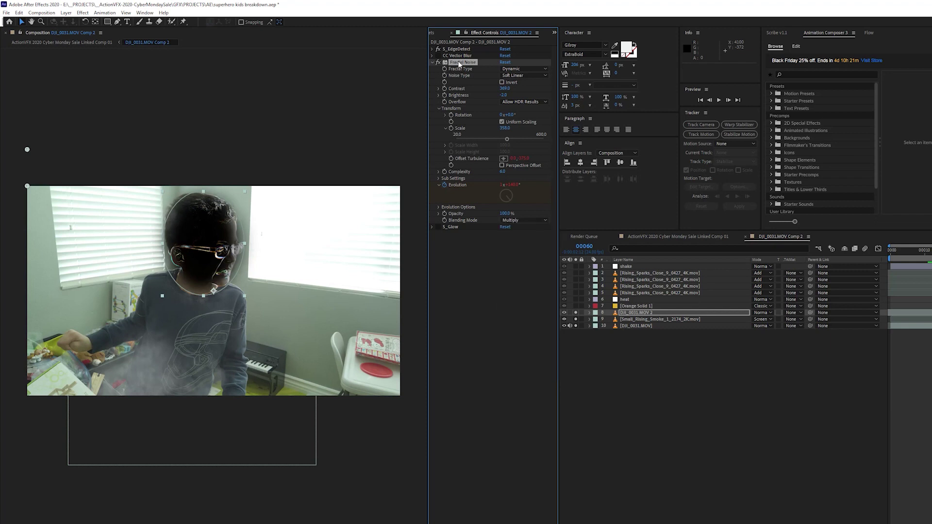
click(432, 62)
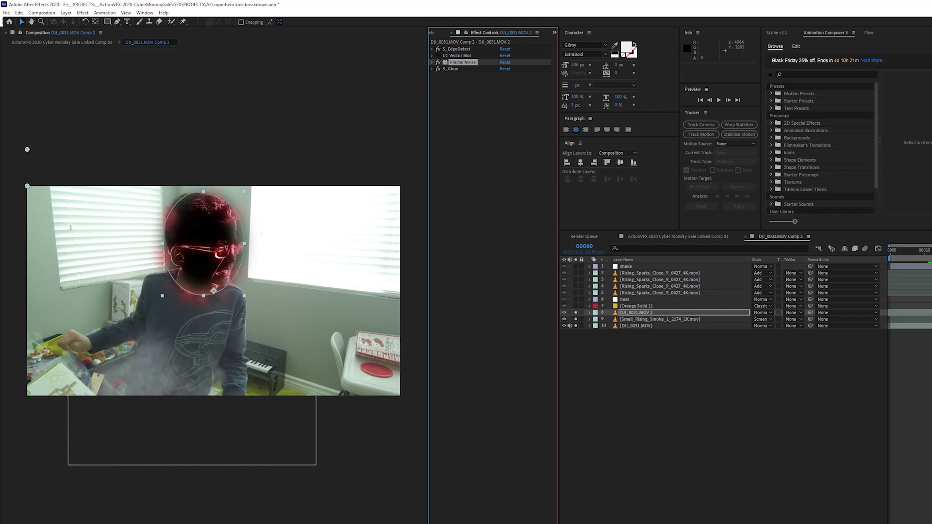
Step: Preview the glowing edge effect and set the DJI_0031.MOV 2 layer's blending mode back to Add
key(space)
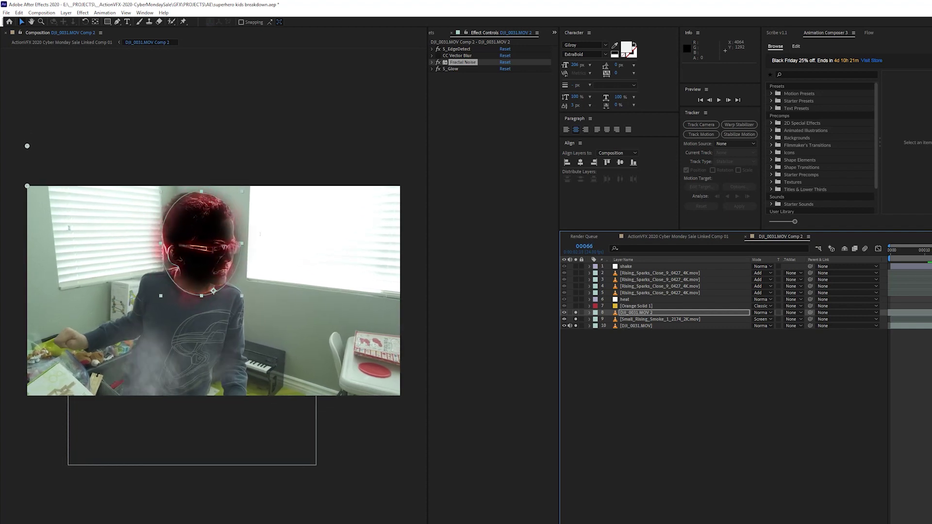
click(761, 312)
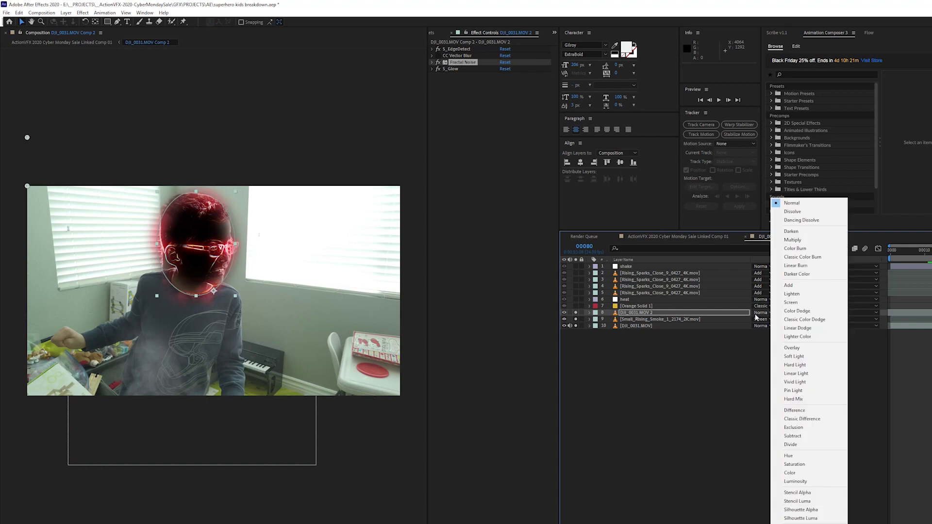
click(799, 285)
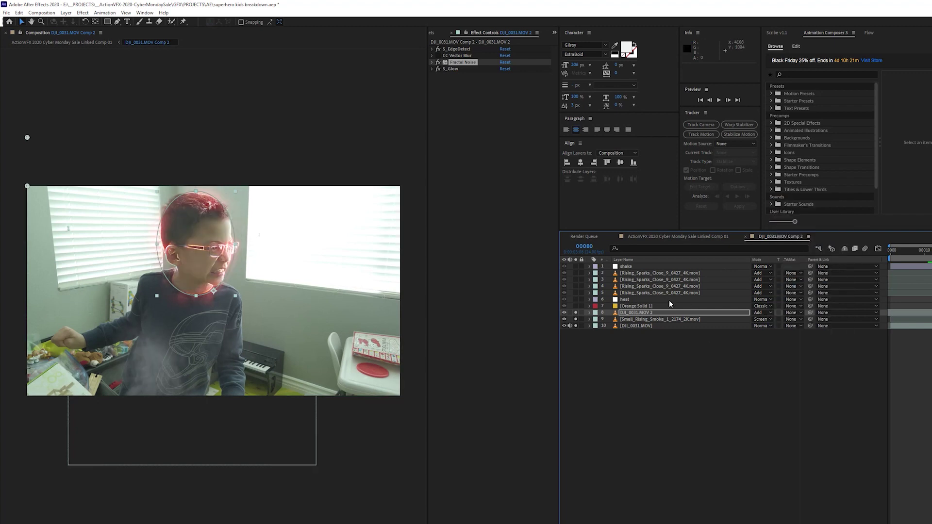
Step: Solo the Orange Solid 1 and heat layers as well and view each one's contribution over the head
click(633, 306)
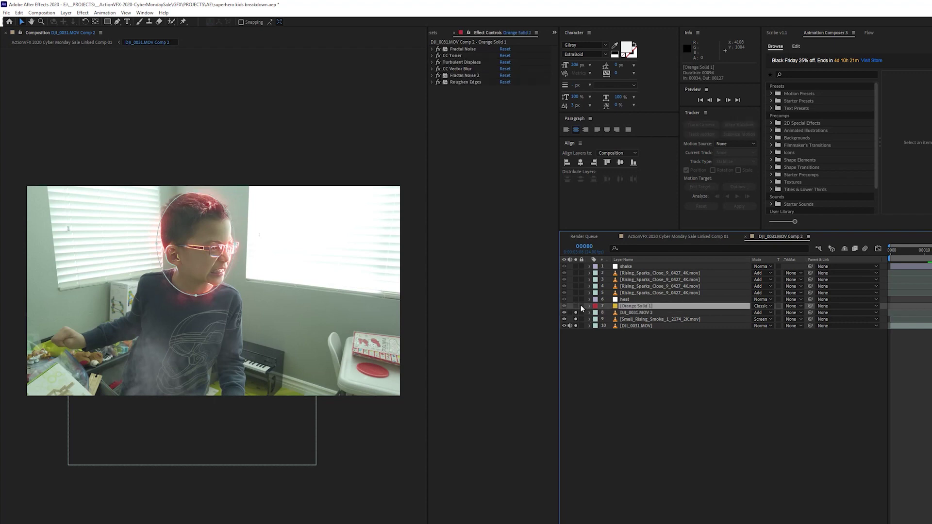
click(575, 307)
double_click(201, 257)
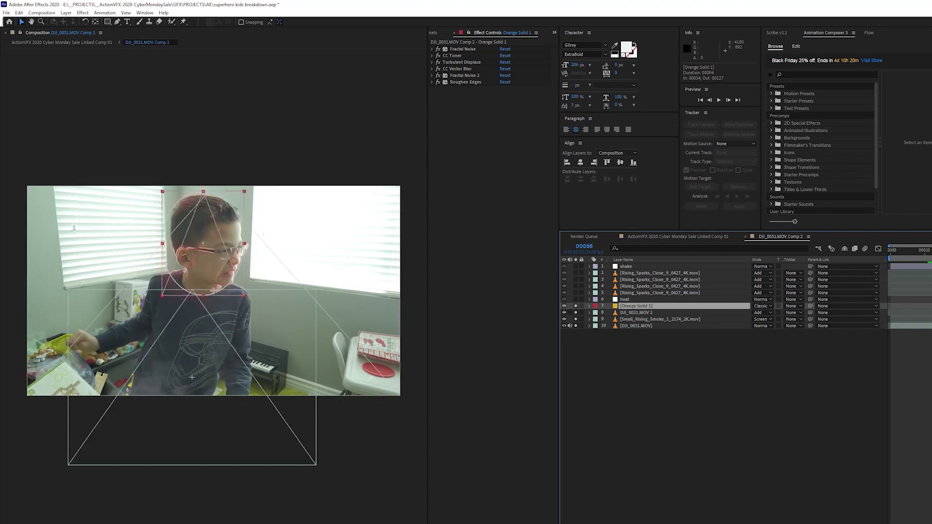
click(624, 300)
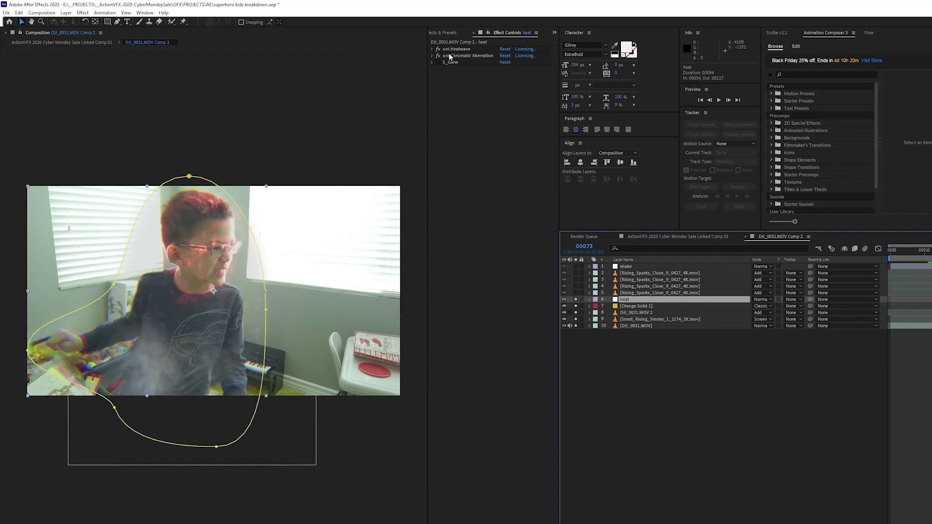
Step: Solo all four Rising_Sparks_Close layers together and preview the sparks in the shot
click(637, 293)
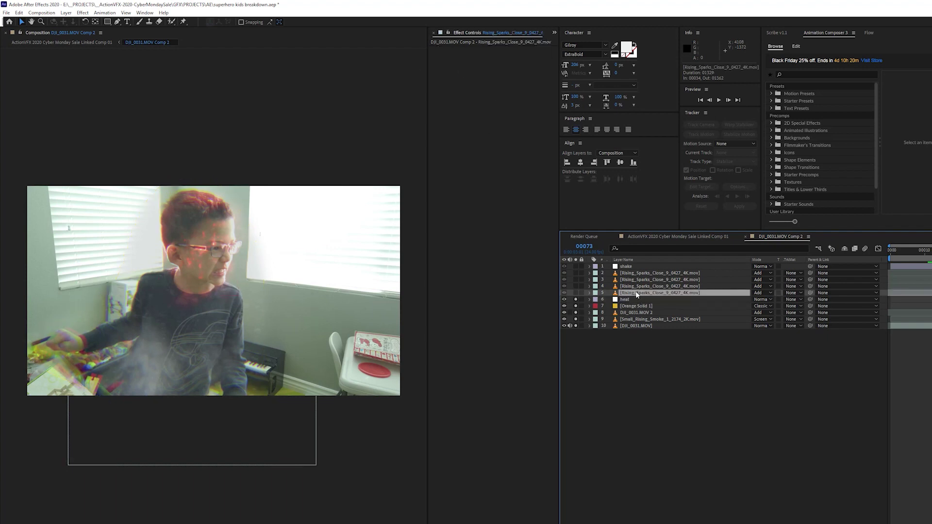
shift+click(656, 274)
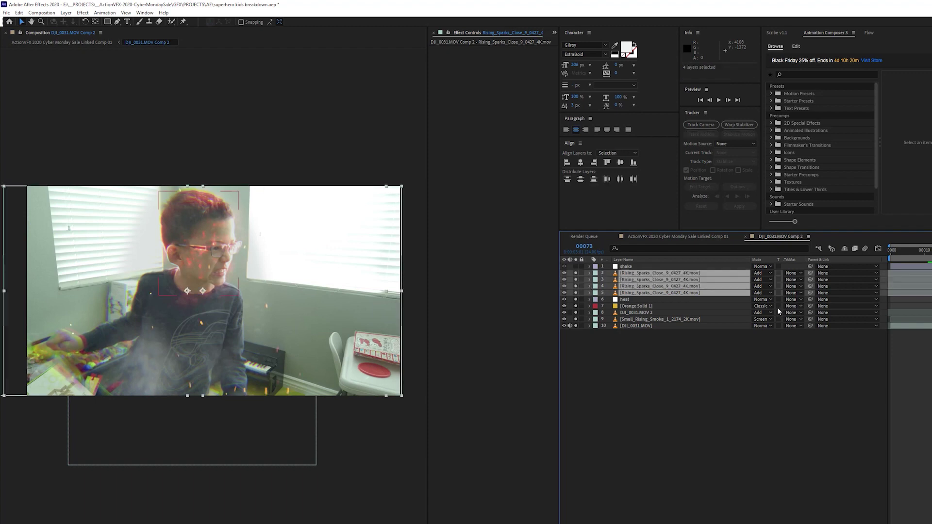
key(i)
key(space)
Step: Solo the shake layer and reveal the keyframed Amplitude and Frequency properties of its S_Shake effect
click(628, 267)
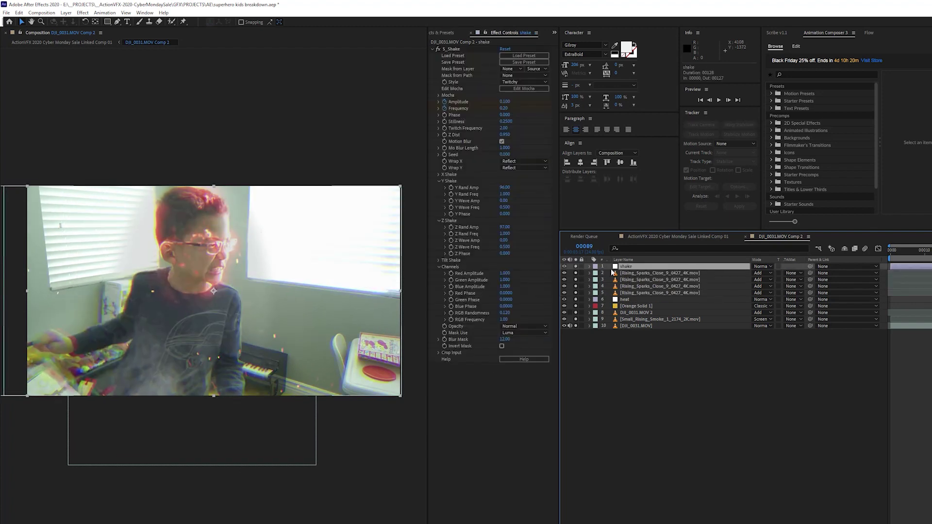
click(452, 48)
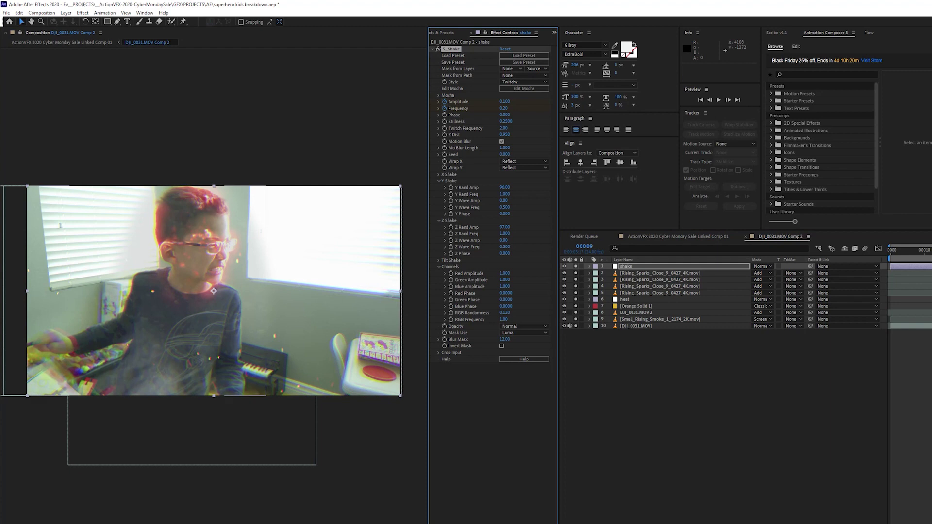
key(u)
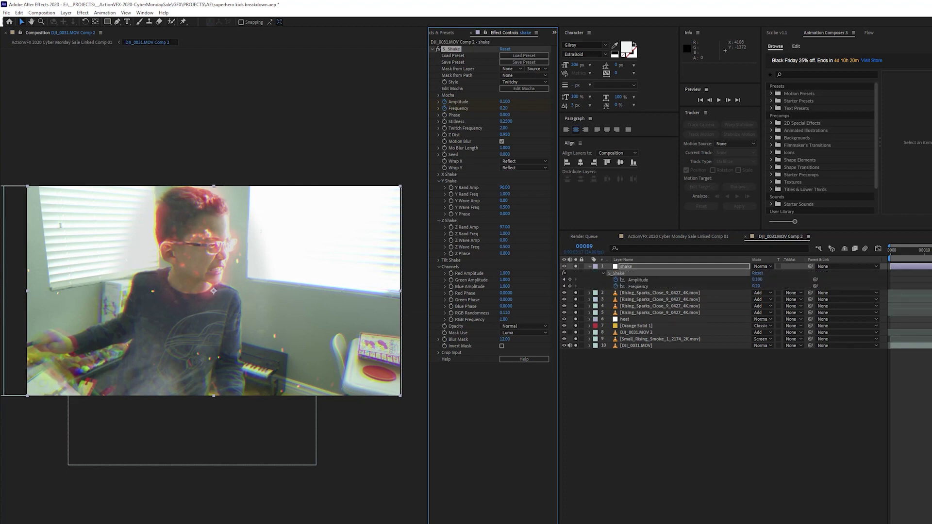
Step: Preview the finished composite with the camera shake, playing from frame 7
key(space)
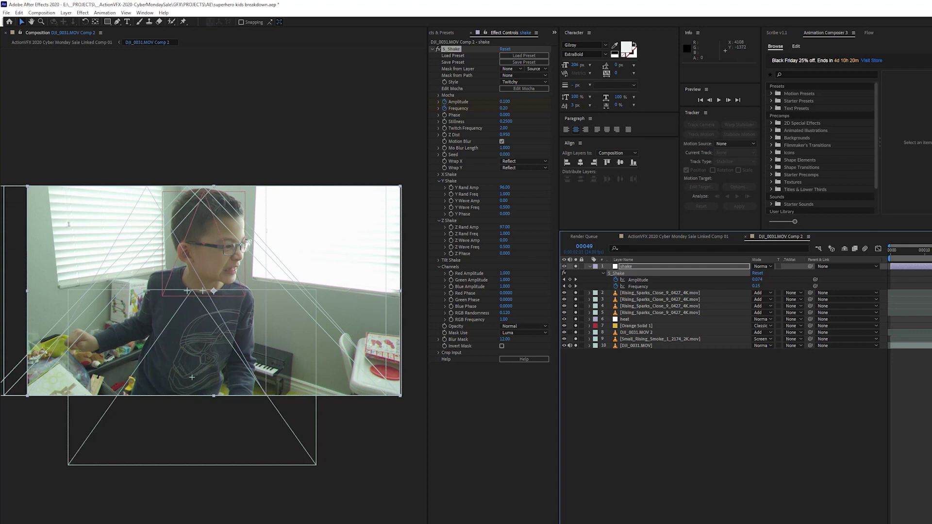
click(914, 251)
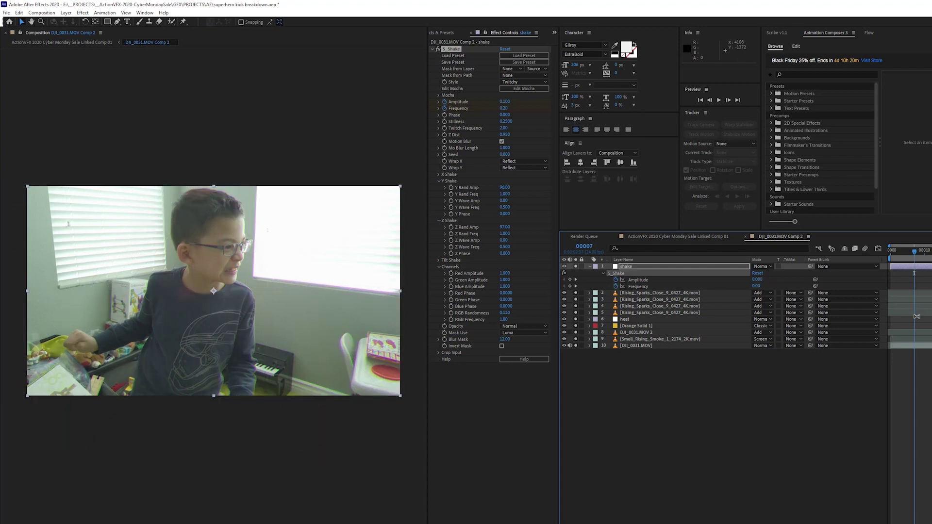
key(space)
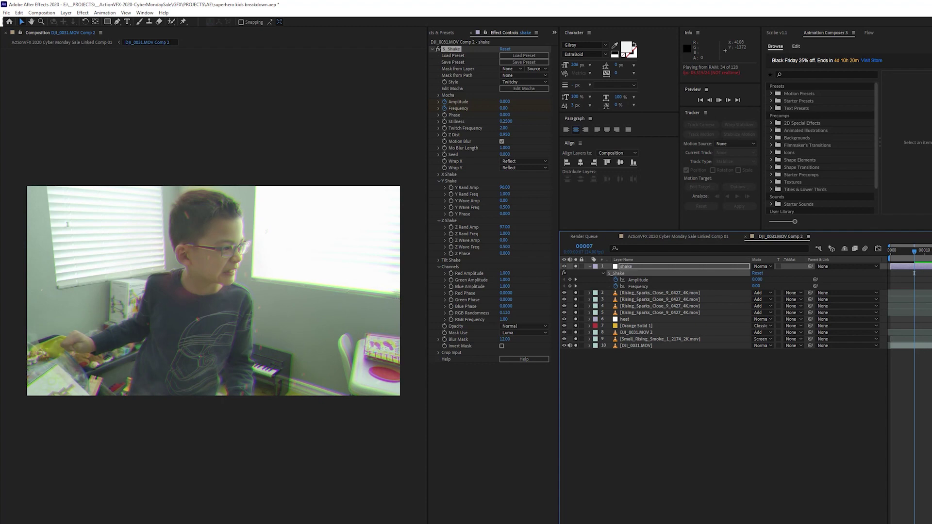
key(space)
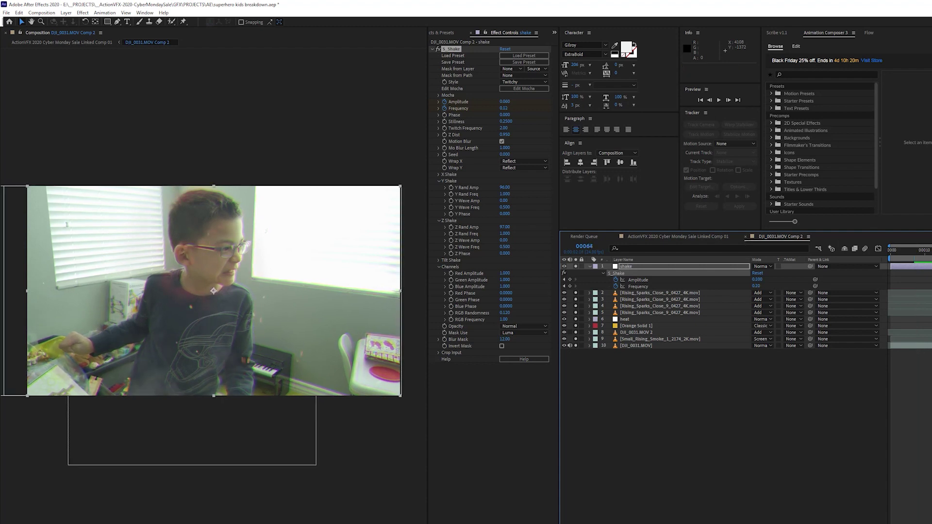
Step: Show the project items, return to the ActionVFX 2020 Cyber Monday Sale Linked Comp 01 composition and play into the following shot
click(555, 32)
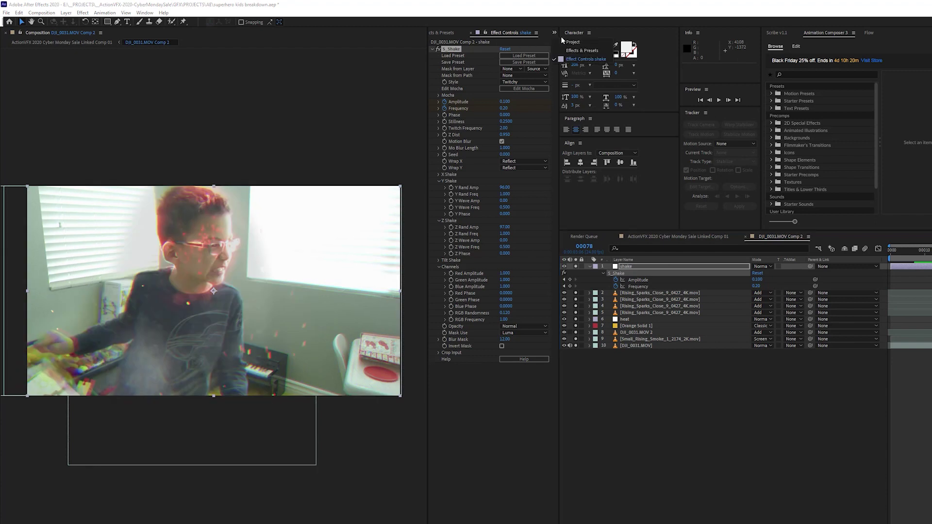
click(572, 41)
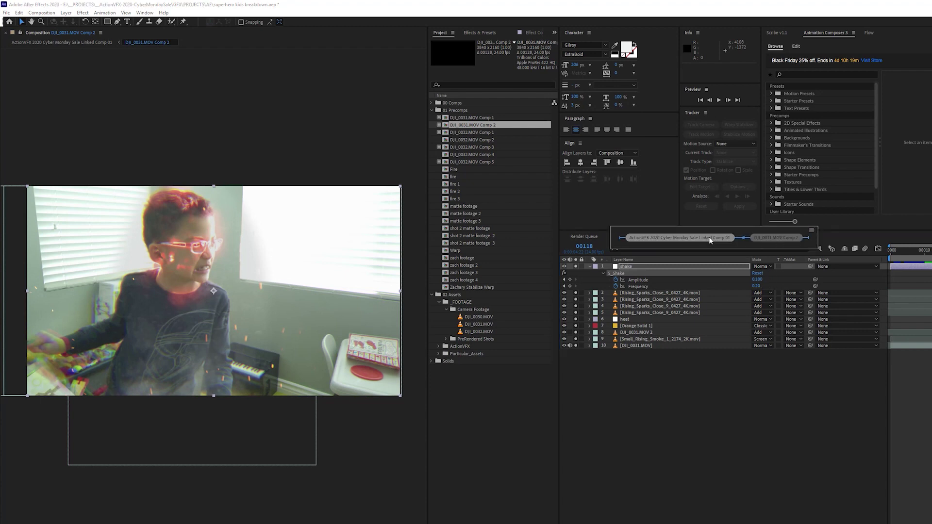
click(717, 236)
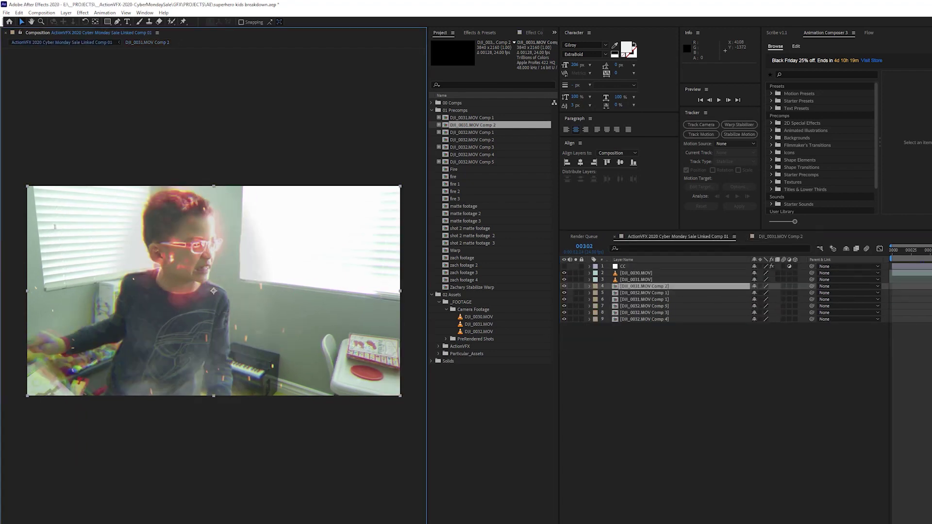
key(space)
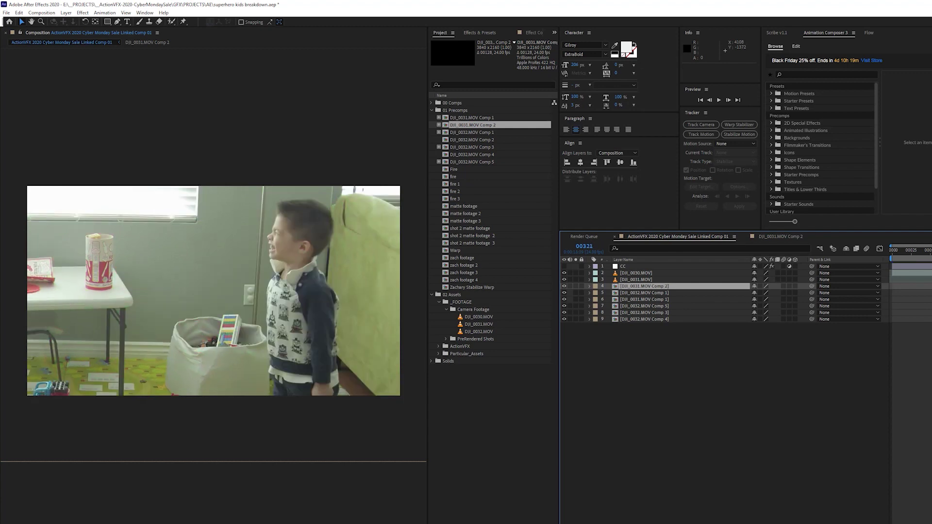
Step: Open DJI_0032.MOV Comp 1, go through its Warp precomp into the nested Stabilize Warp composition and collapse the shake layer's properties
click(637, 292)
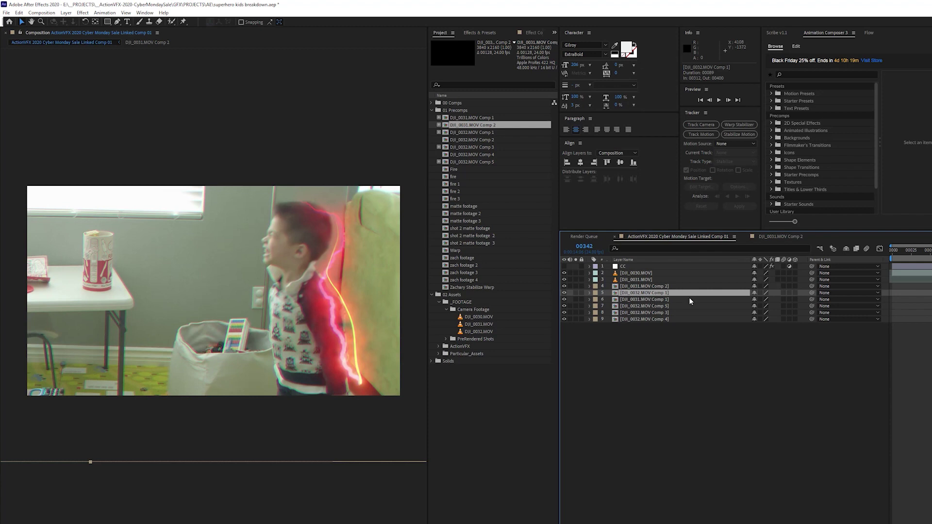
double_click(646, 293)
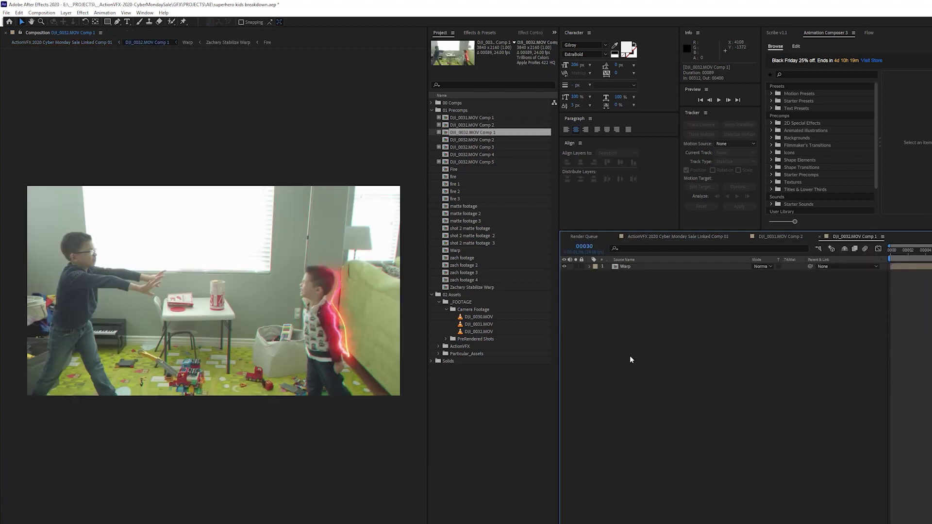
double_click(625, 267)
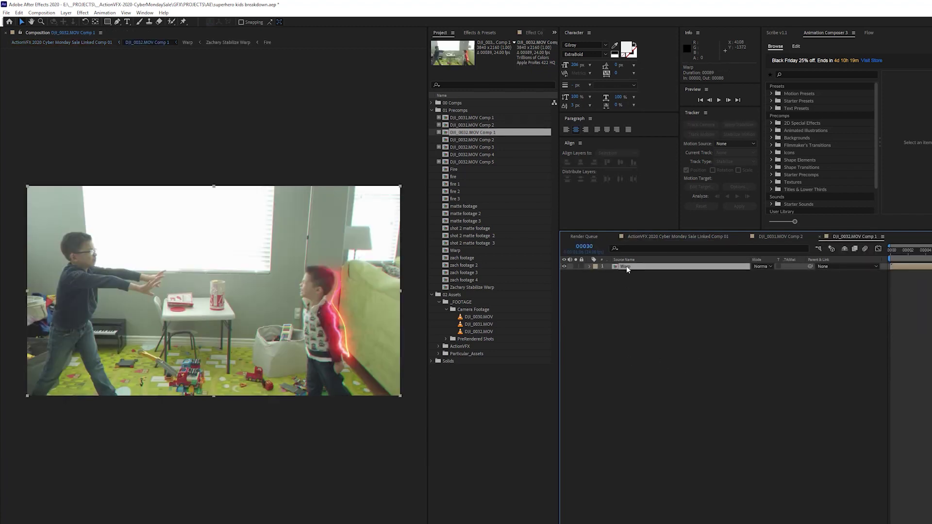
click(629, 273)
double_click(629, 273)
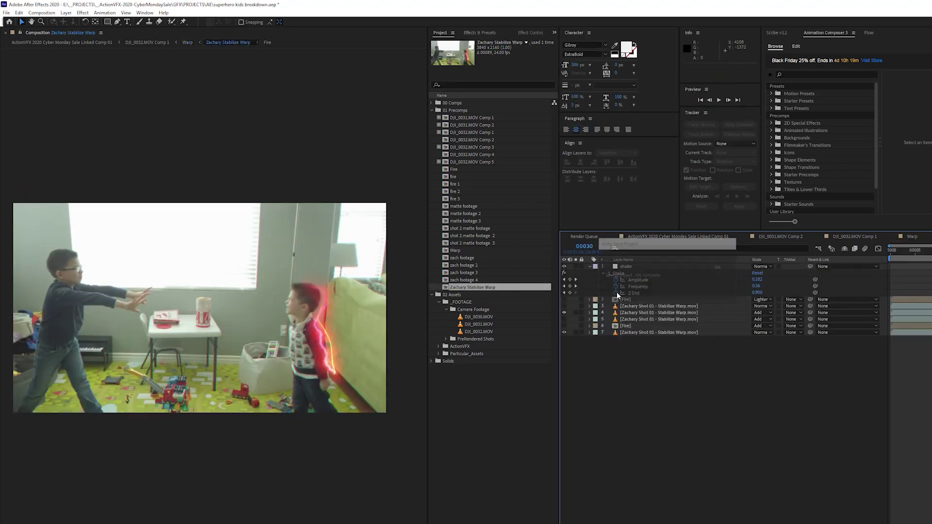
click(590, 266)
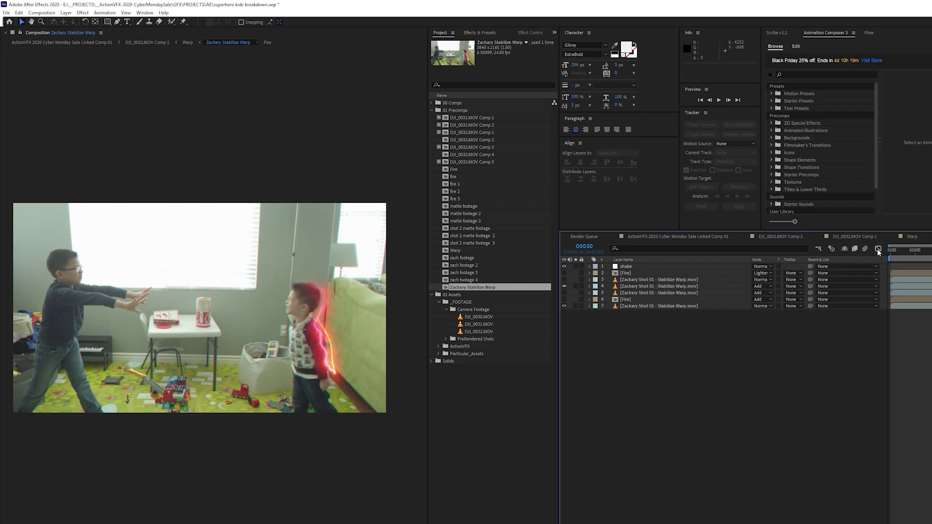
Step: Reveal DJI_0031.MOV Comp 2 in the project and return to the Stabilize Warp composition
click(790, 236)
right_click(791, 237)
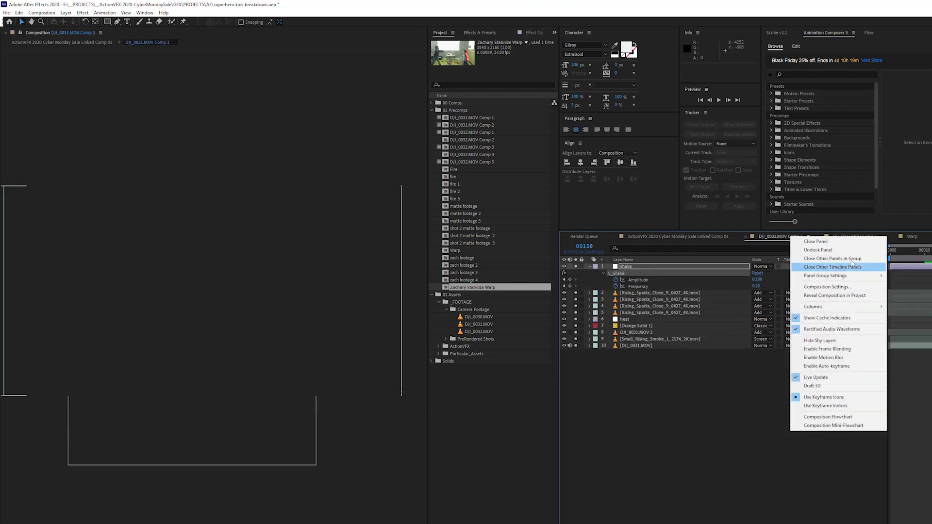
click(842, 295)
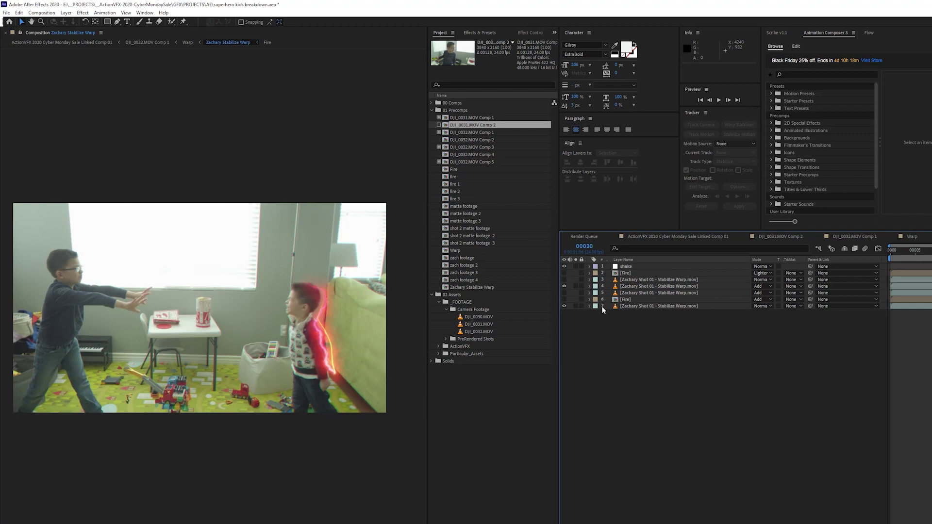
Step: Show the effects of the bottom Stabilize Warp footage layer and go to frame 12
click(640, 305)
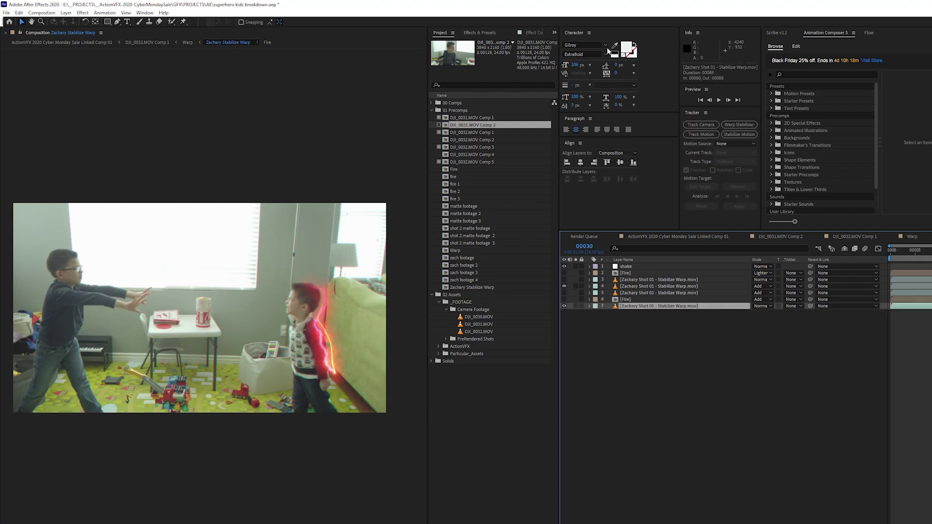
click(554, 33)
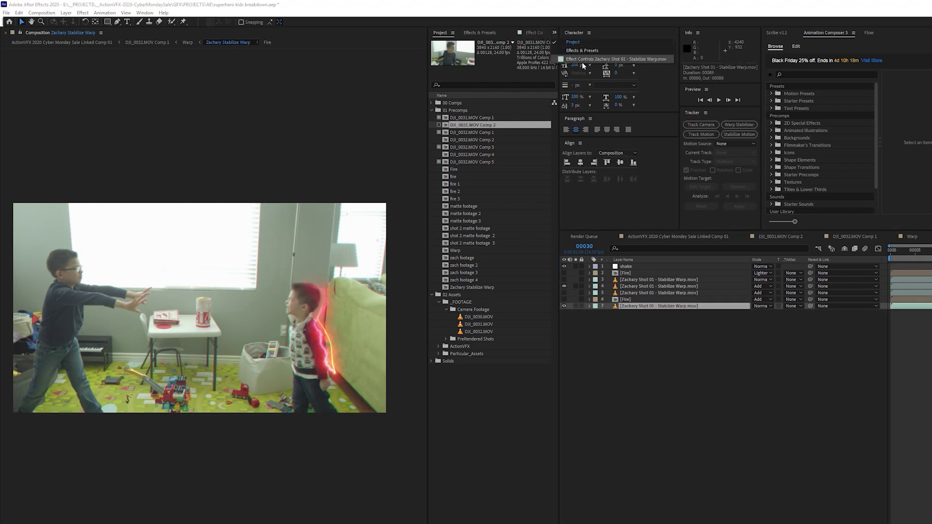
click(589, 57)
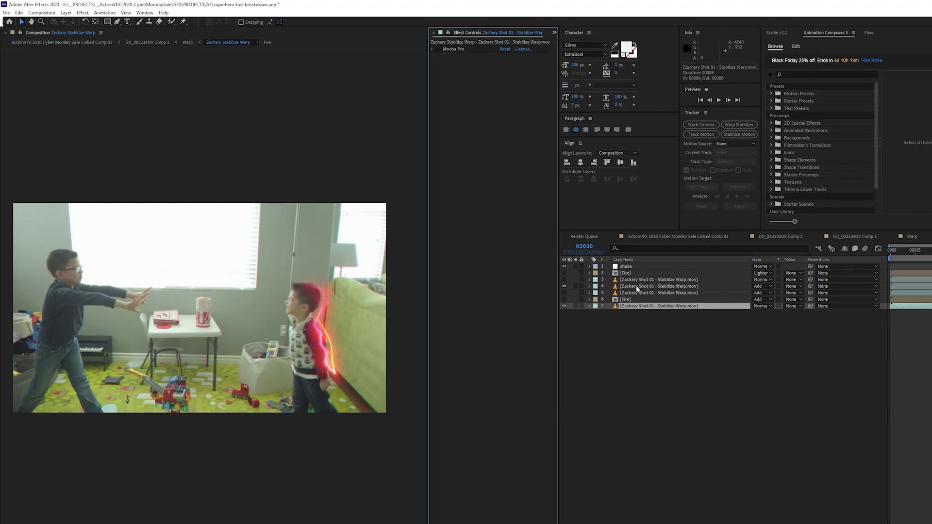
drag(584, 246, 577, 246)
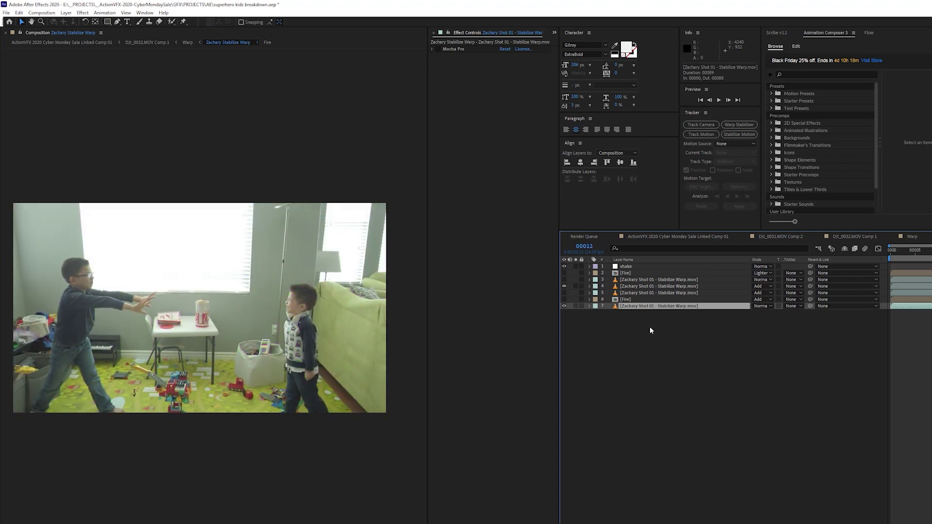
Step: Enable and expand the bottom layer's Mocha Pro effect, and launch Mocha to view the tracked mesh over the smaller boy
click(431, 50)
click(432, 50)
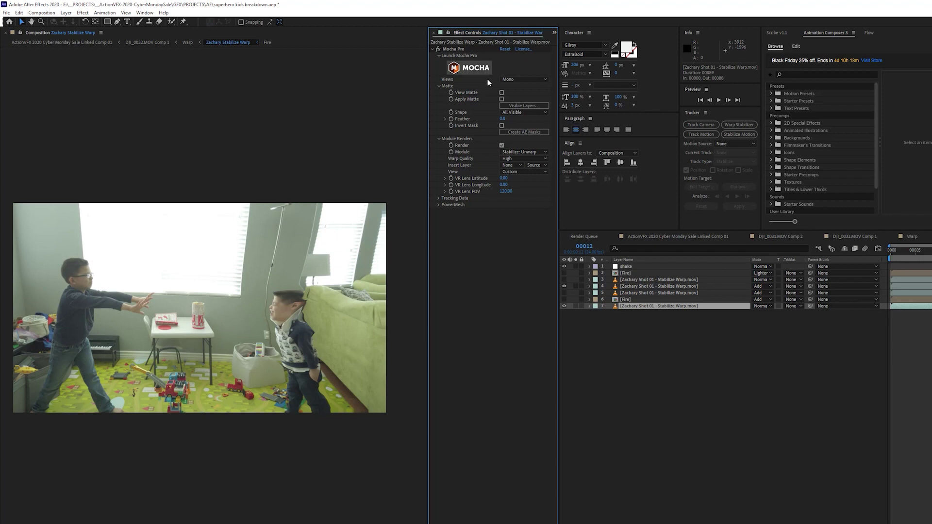
click(517, 131)
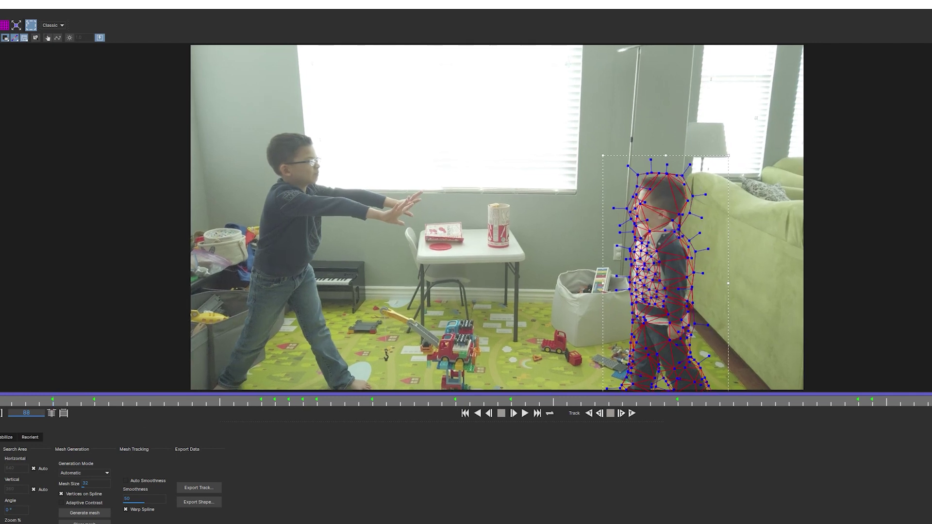
click(24, 38)
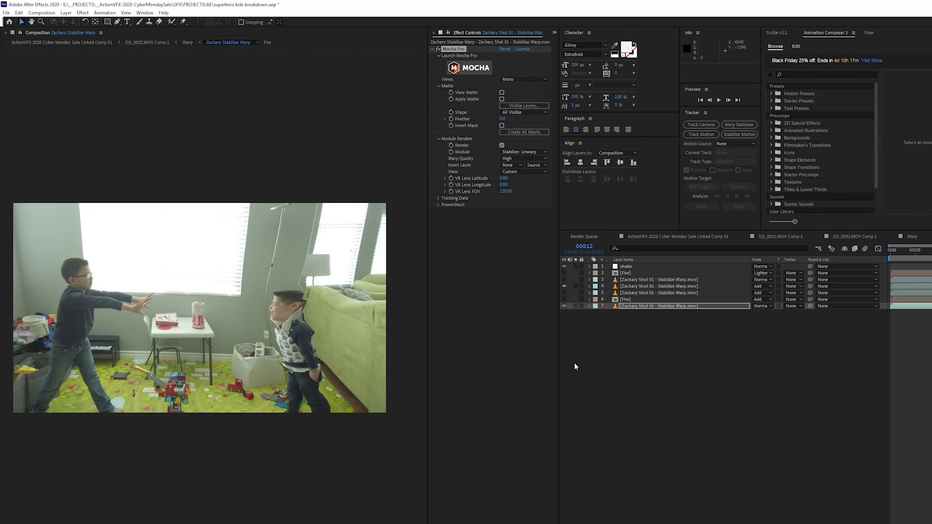
Step: Create all masks from the Mocha Pro track on layer 7 and reveal the resulting keyframed mask path
click(637, 306)
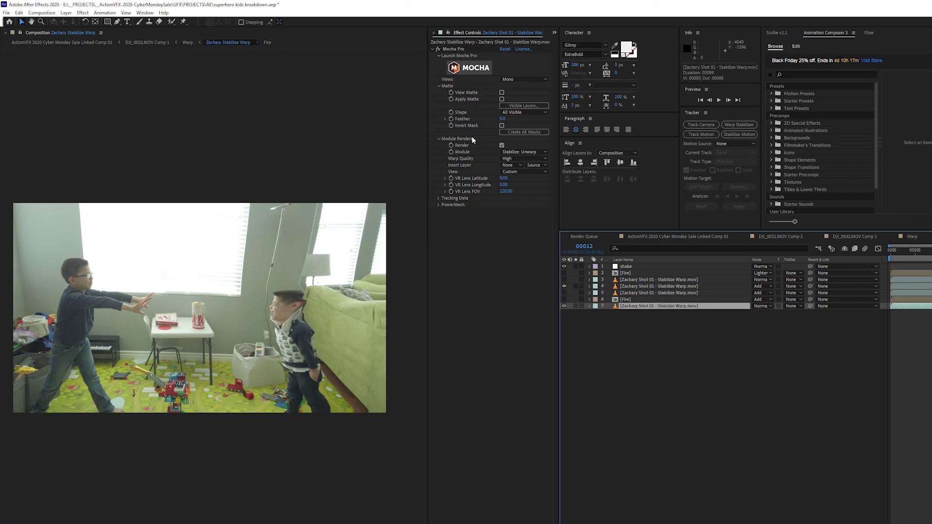
click(523, 132)
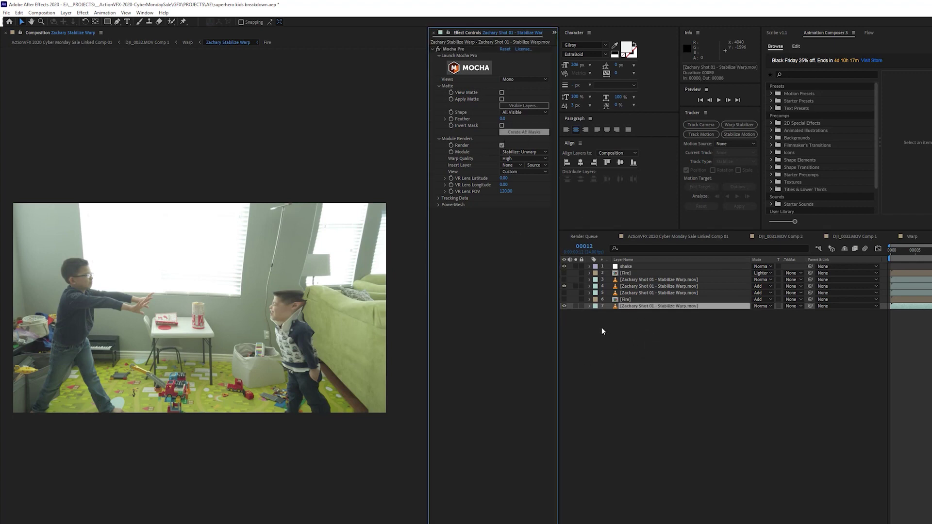
click(638, 307)
key(m)
click(623, 313)
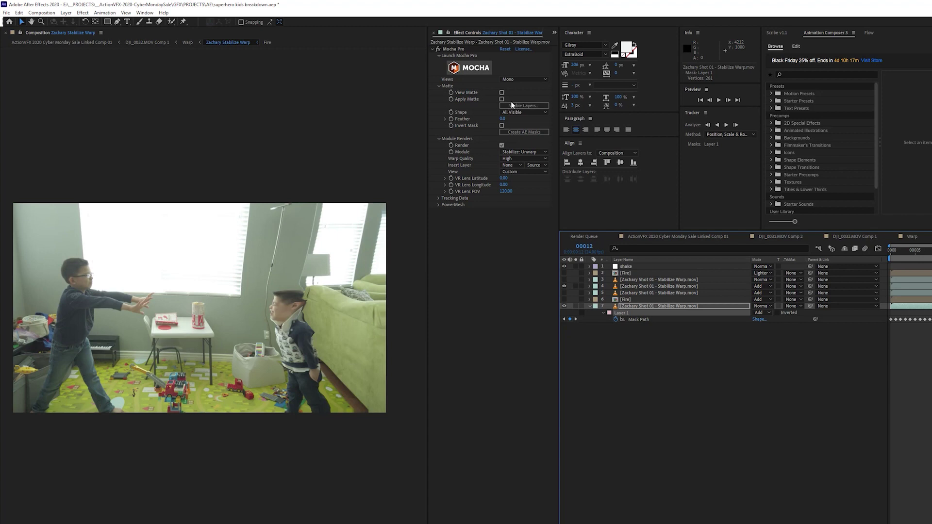
Step: Turn off Mocha Pro's module render on layer 7 and set its Layer 1 mask mode to None
click(501, 145)
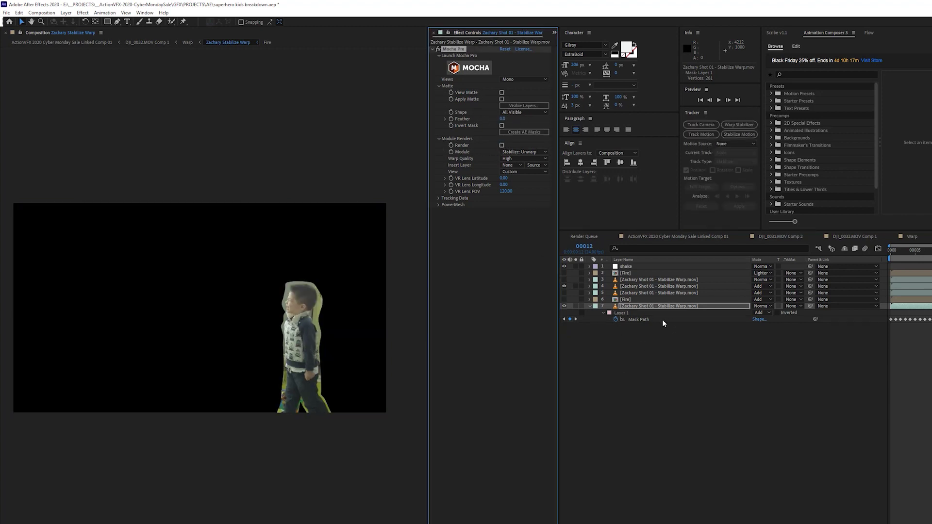
click(647, 309)
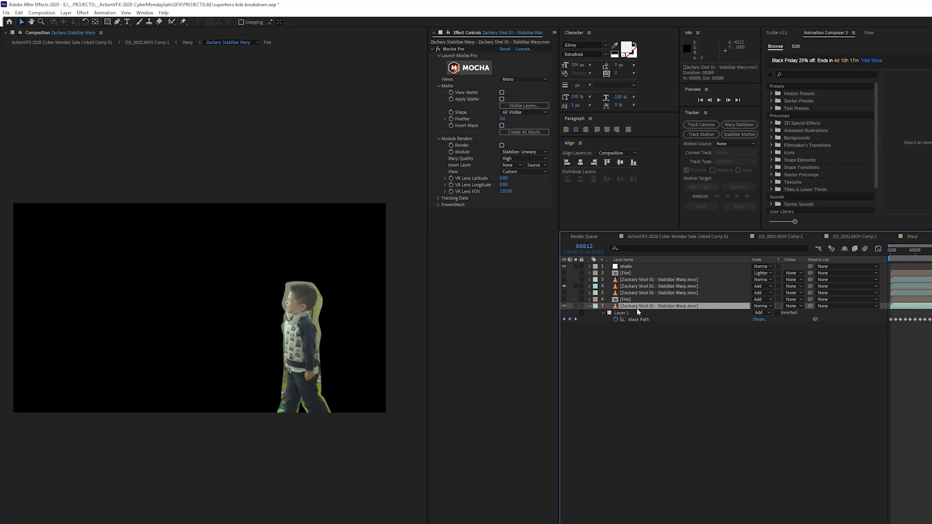
click(765, 313)
click(766, 319)
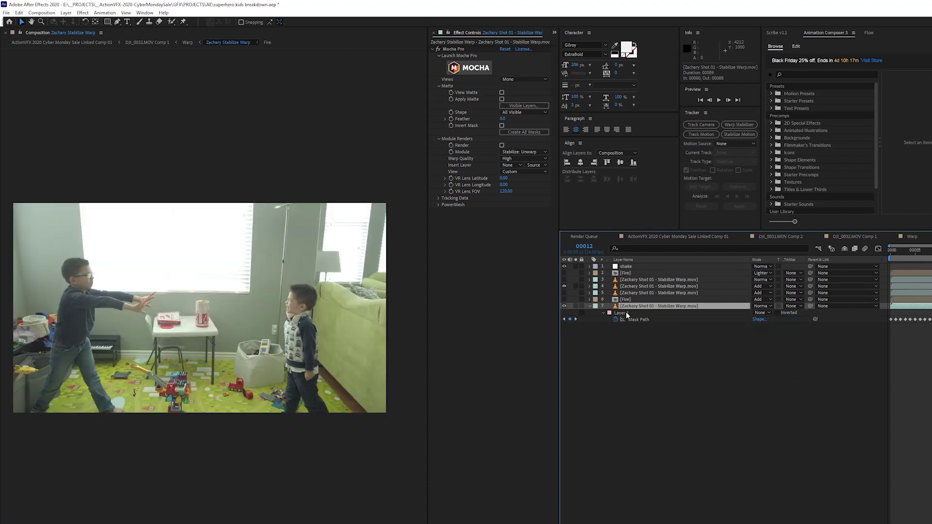
Step: Compare the effects on the bottom footage layer with those on layer 4, the Add-mode copy carrying S_UltraZap
click(626, 313)
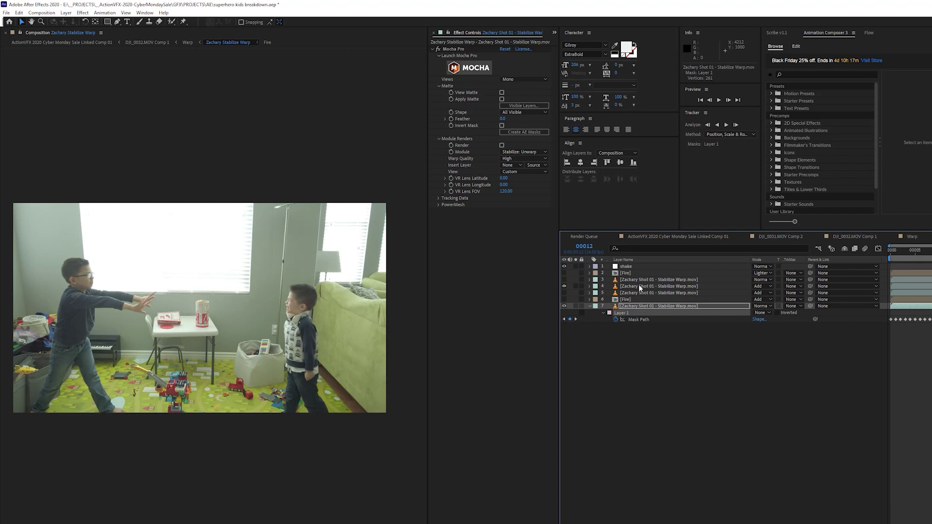
click(640, 286)
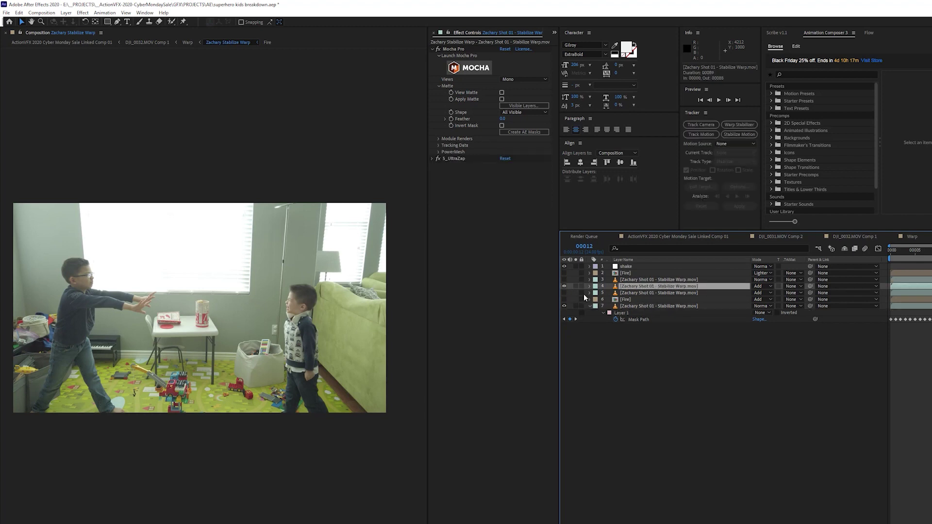
click(636, 308)
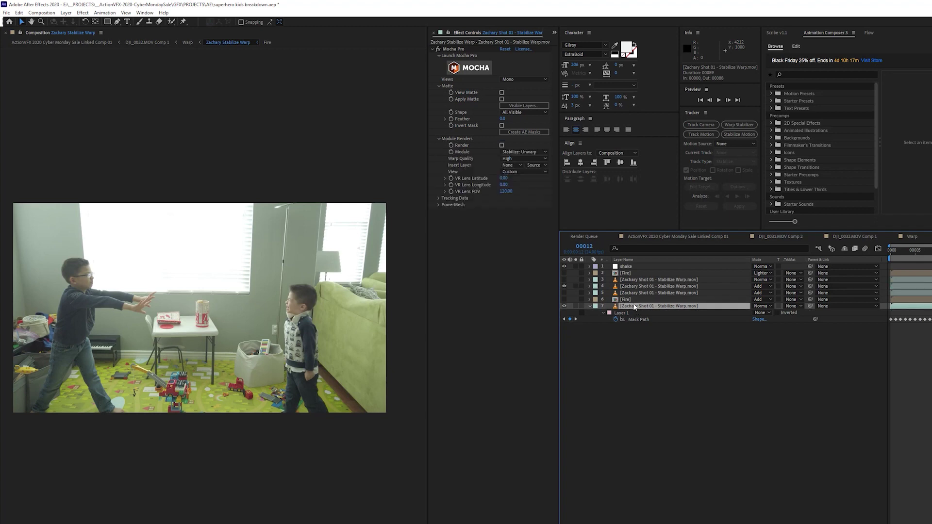
click(605, 288)
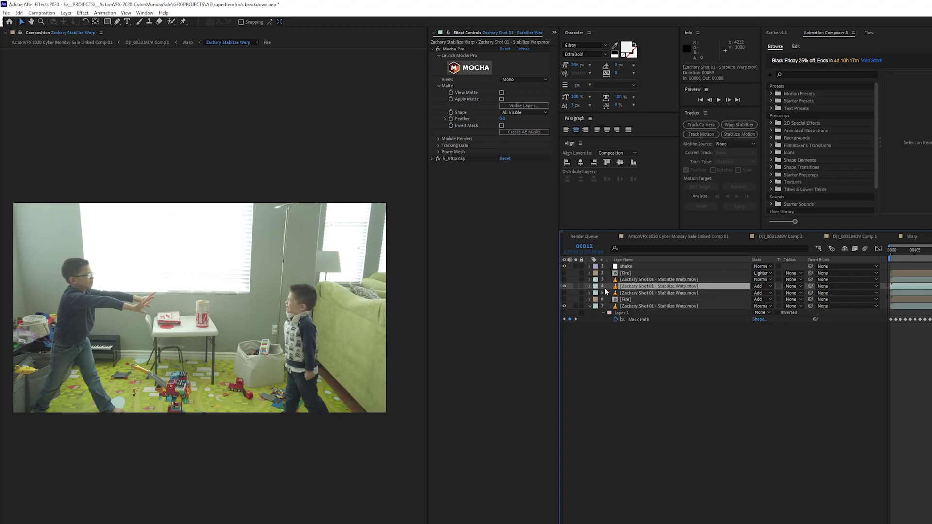
Step: Solo layer 4, reveal its mask path and preview its S_UltraZap lightning on its own
click(575, 287)
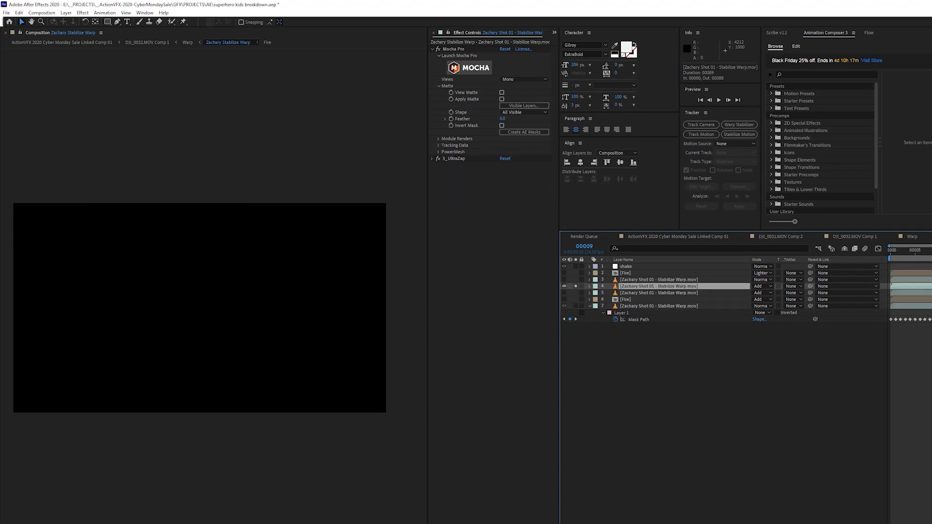
key(m)
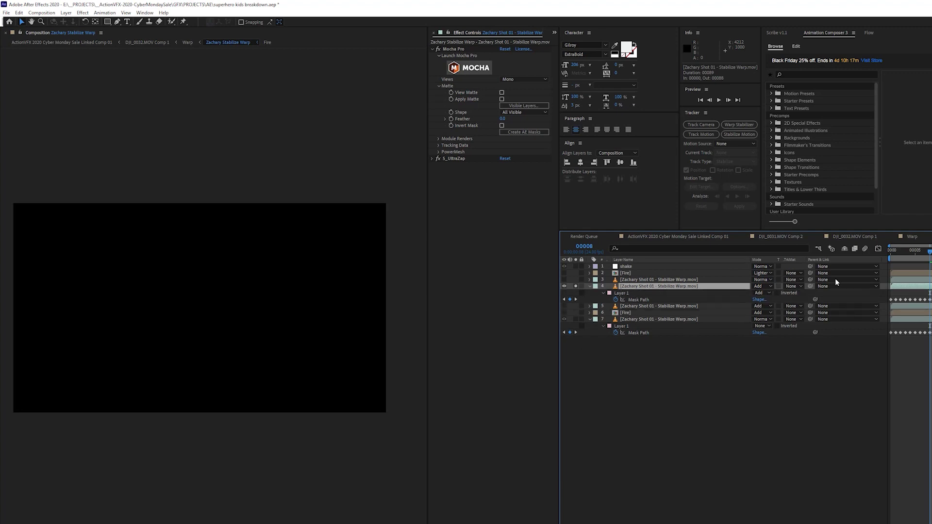
key(space)
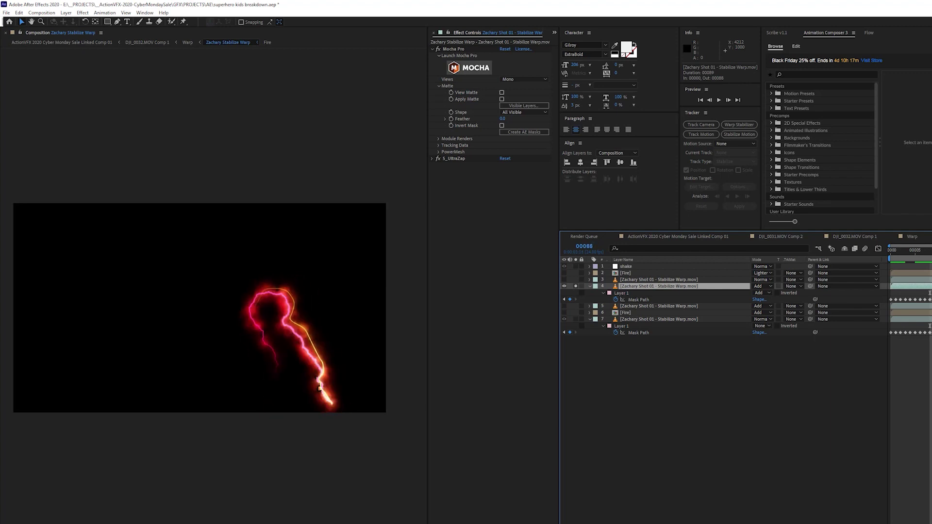
key(space)
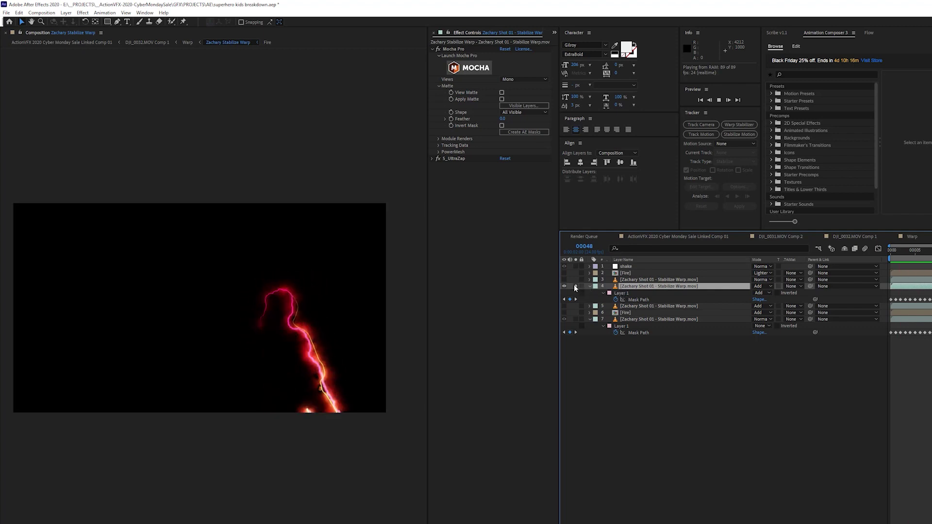
key(space)
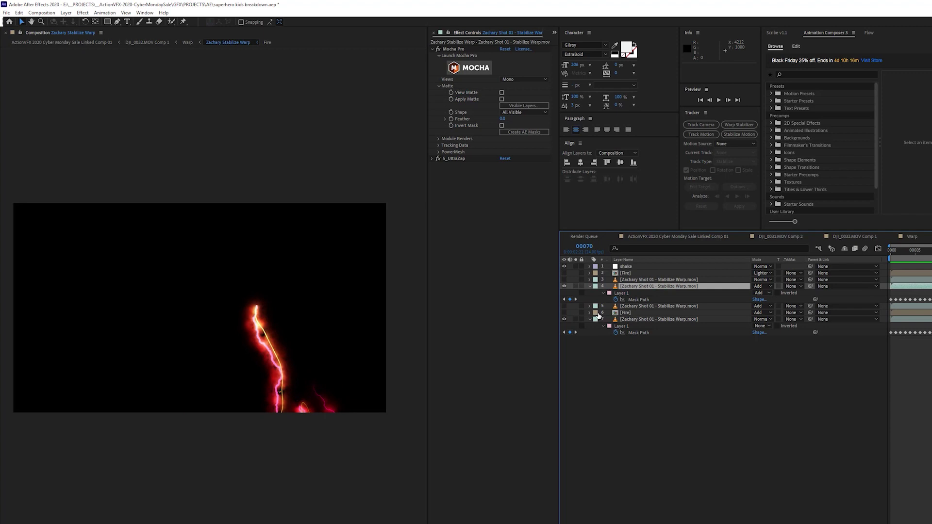
Step: Return to the full composite, collapse the mask properties of layers 4 and 7, and reselect layer 4
key(m)
click(624, 391)
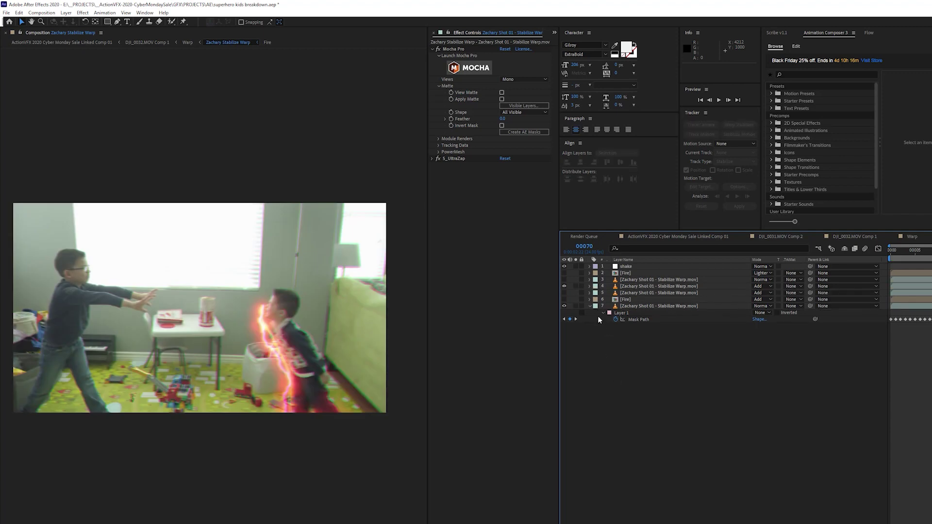
click(591, 307)
click(626, 287)
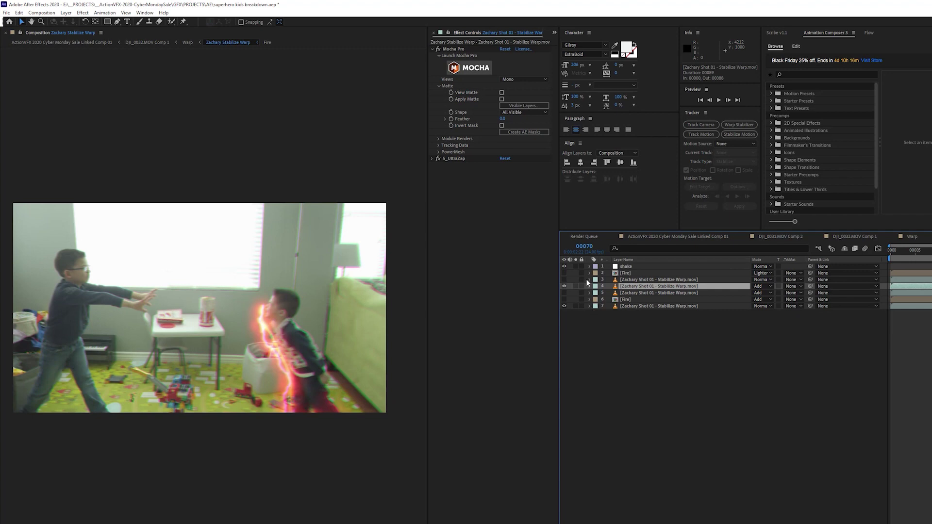
Step: Inspect the S_Shake effect on the shake layer and return through the nested compositions to ActionVFX 2020 Cyber Monday Sale Linked Comp 01
click(626, 267)
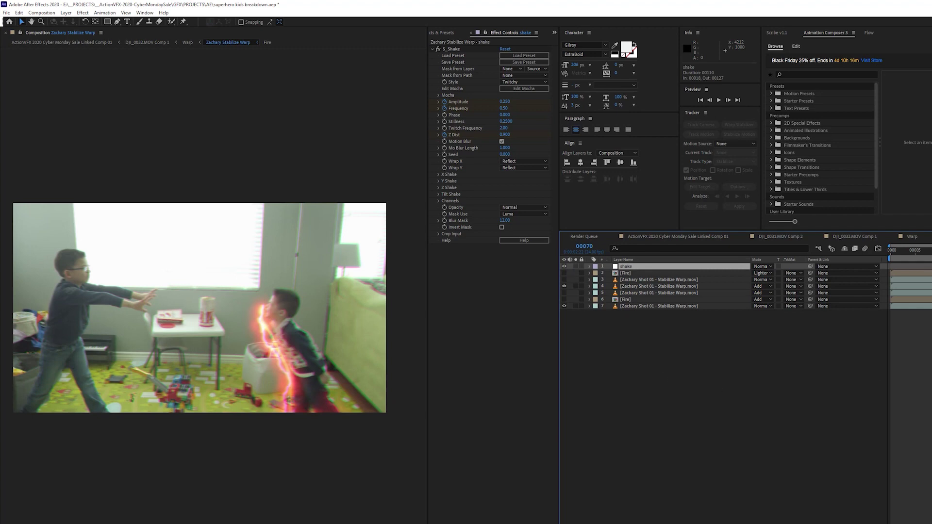
click(912, 237)
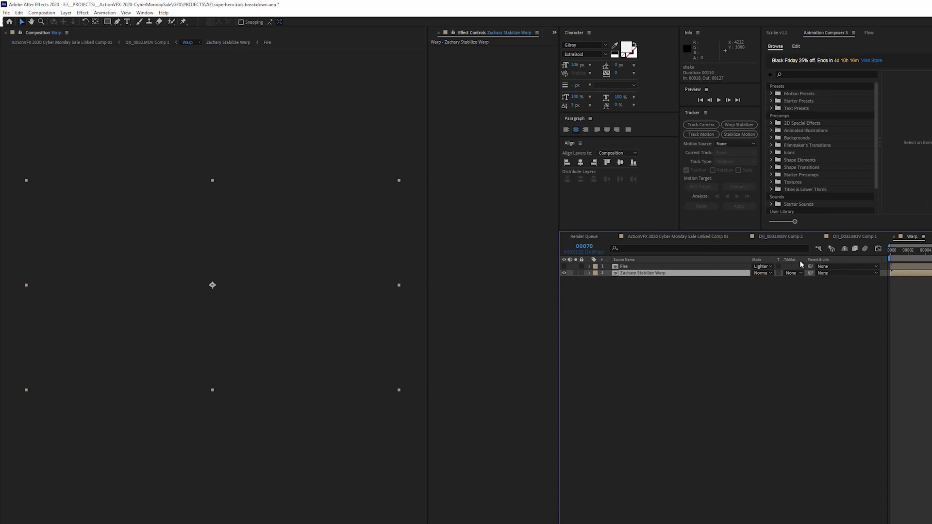
click(894, 239)
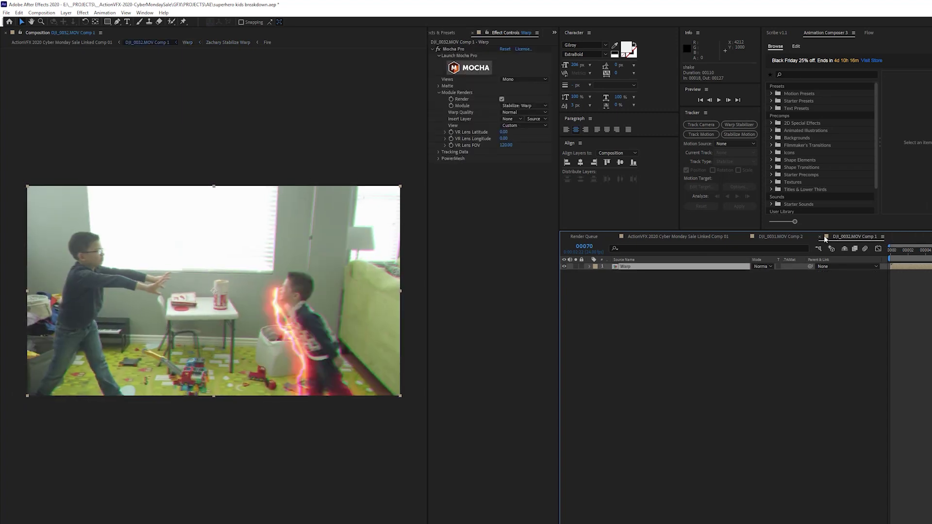
click(820, 238)
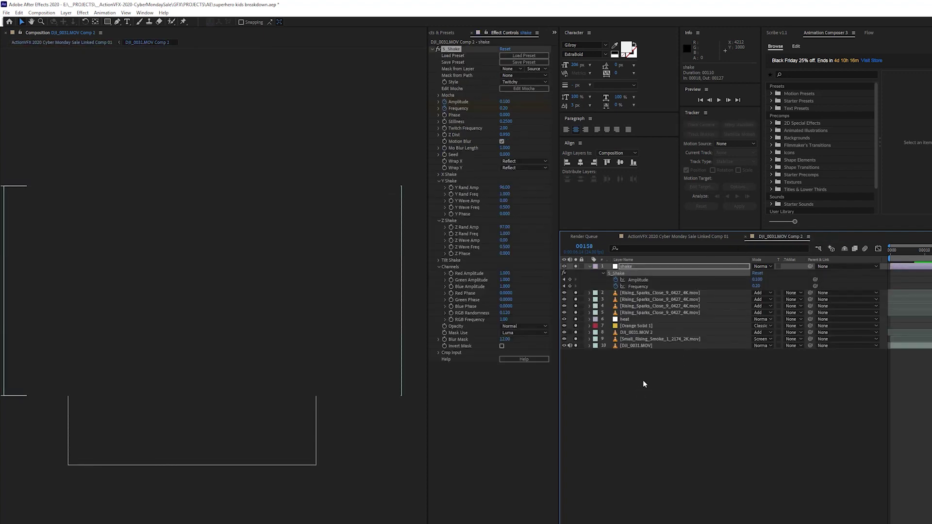
click(745, 236)
Step: Preview the fire shot in the linked comp and open its DJI_0031.MOV Comp 1 precomp
click(685, 326)
key(space)
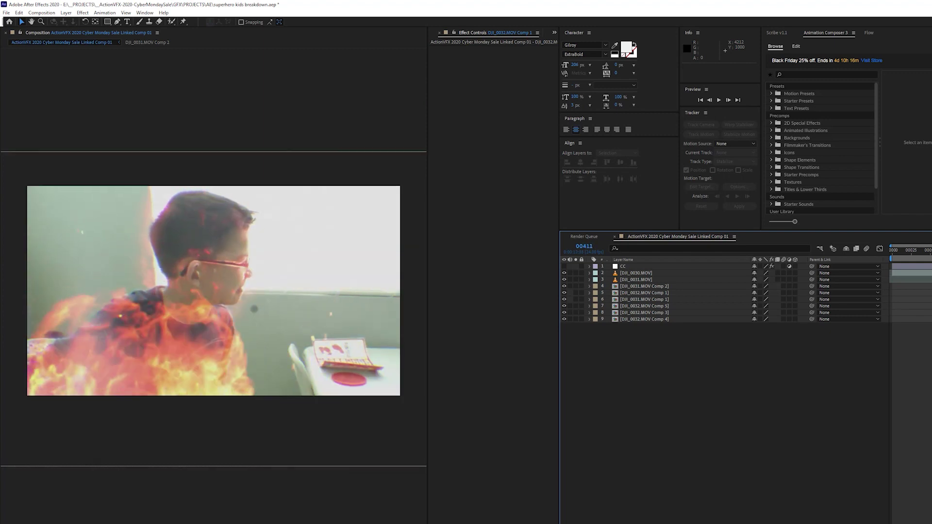
click(255, 309)
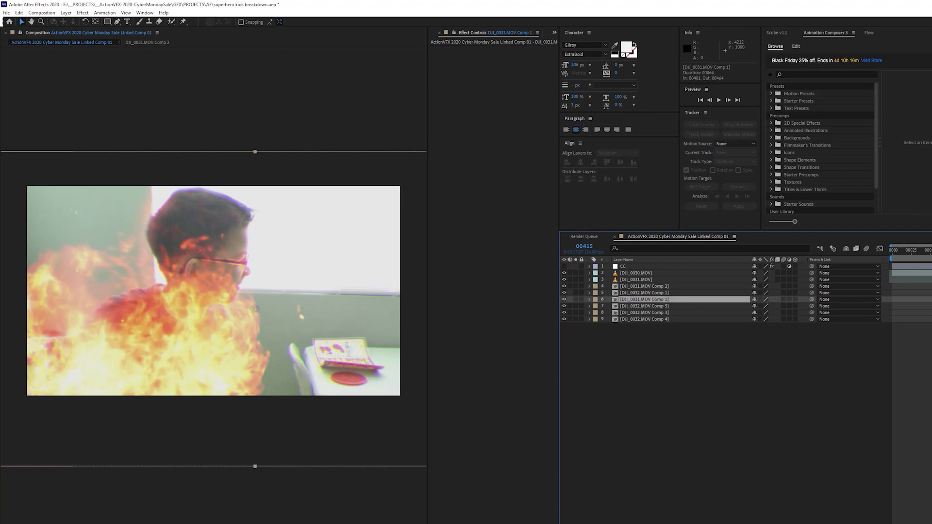
key(ctrl+0)
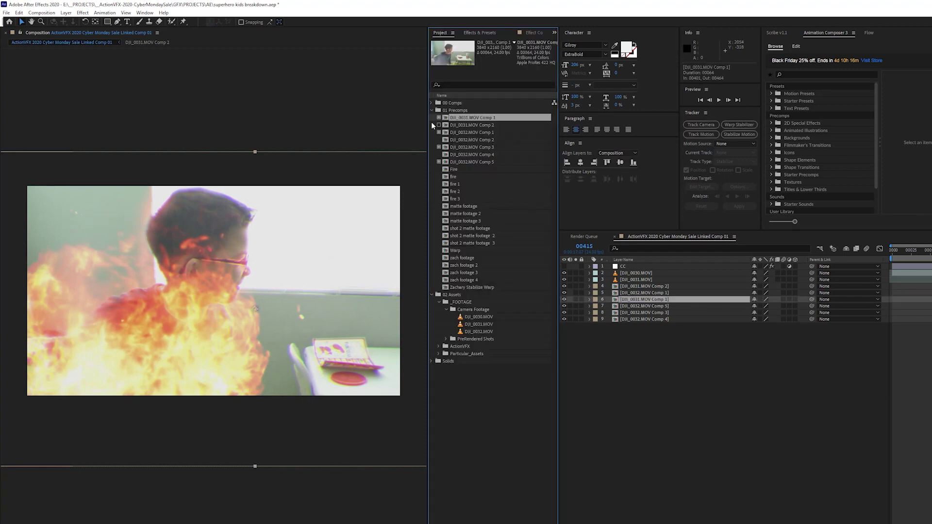
key(ctrl+grave)
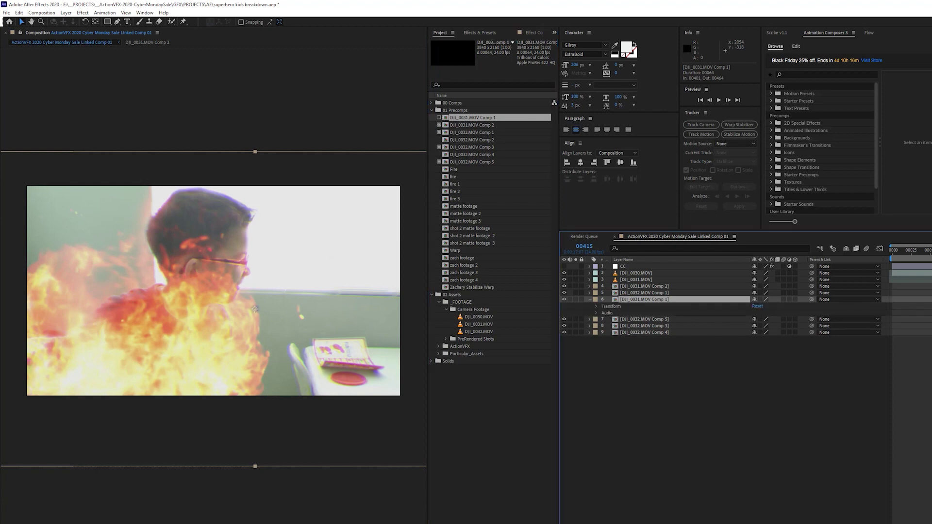
double_click(256, 308)
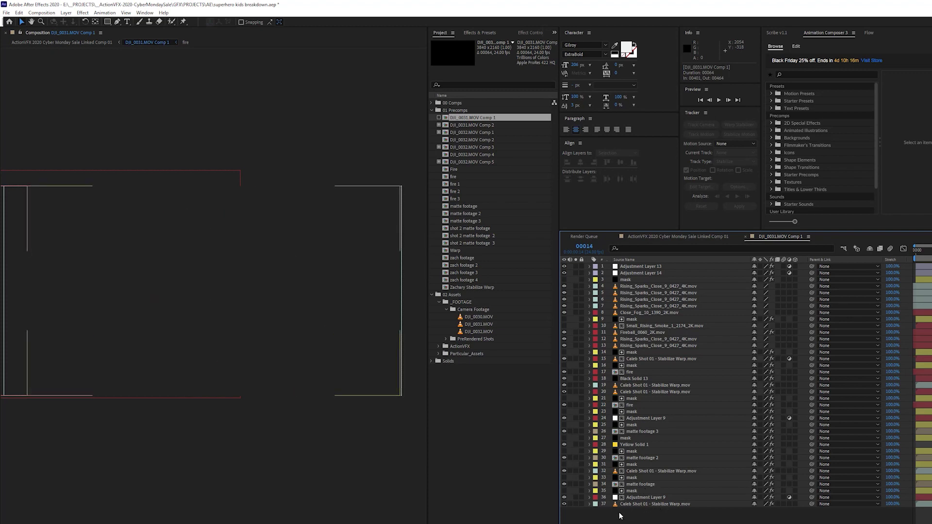
Step: Solo the stabilized footage on layer 37 and examine its Layer 1 roto spline in Mocha Pro
click(640, 506)
click(576, 503)
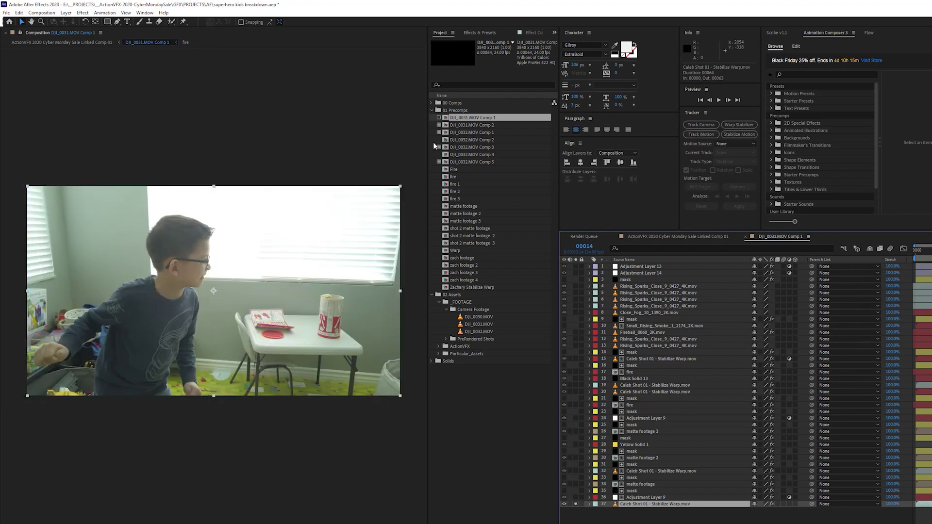
click(505, 33)
click(540, 33)
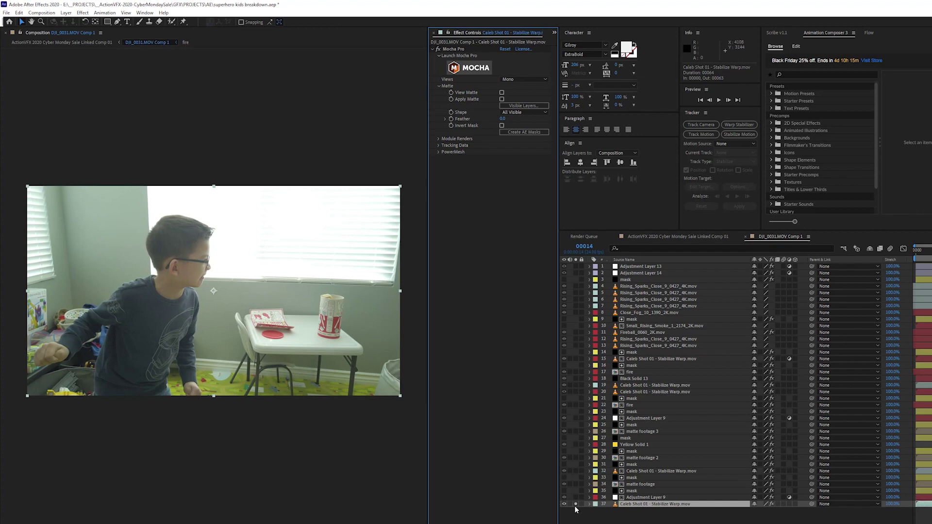
click(646, 504)
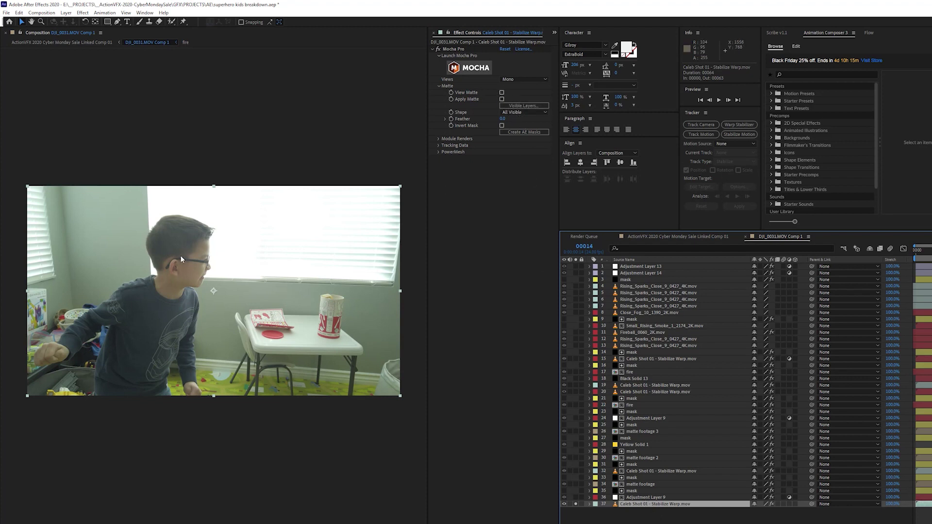
click(467, 72)
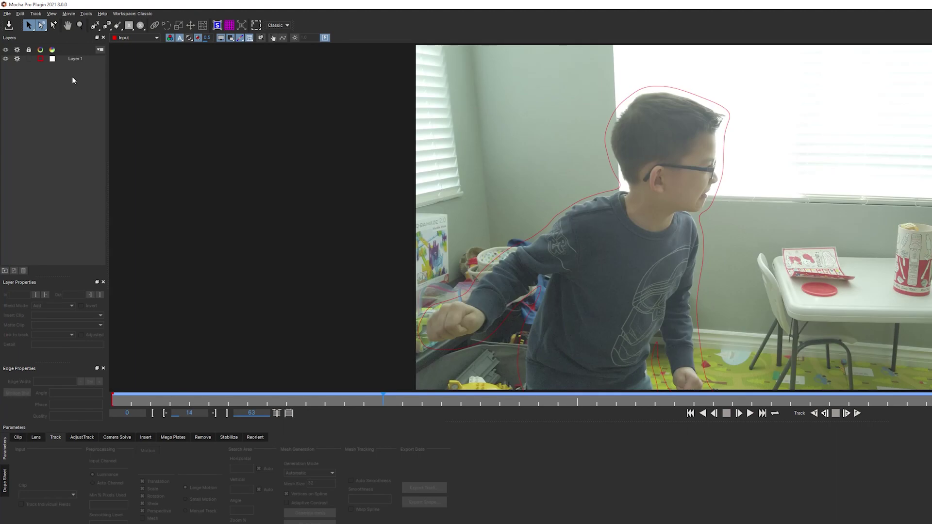
click(77, 60)
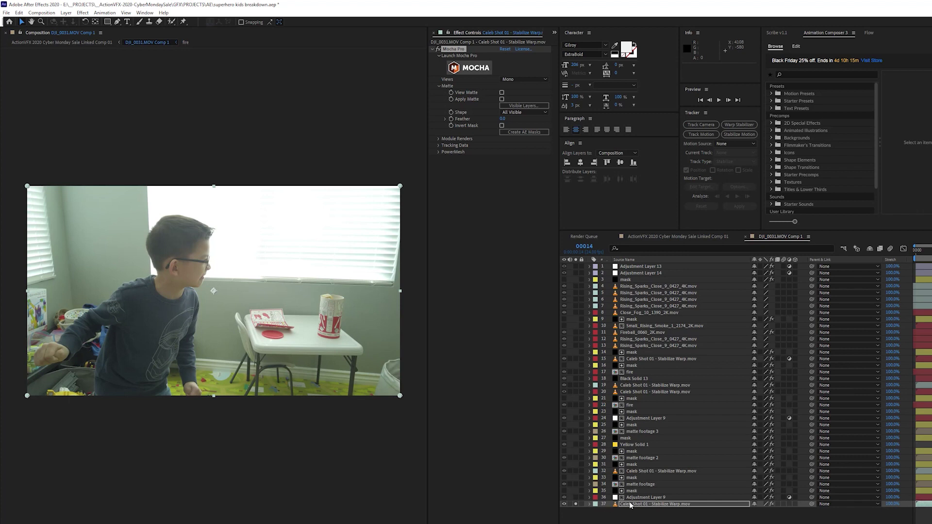
Step: Solo Adjustment Layer 9 on layer 36 with the base footage and examine its S_WarpWaves and S_DistortChroma effects
click(640, 498)
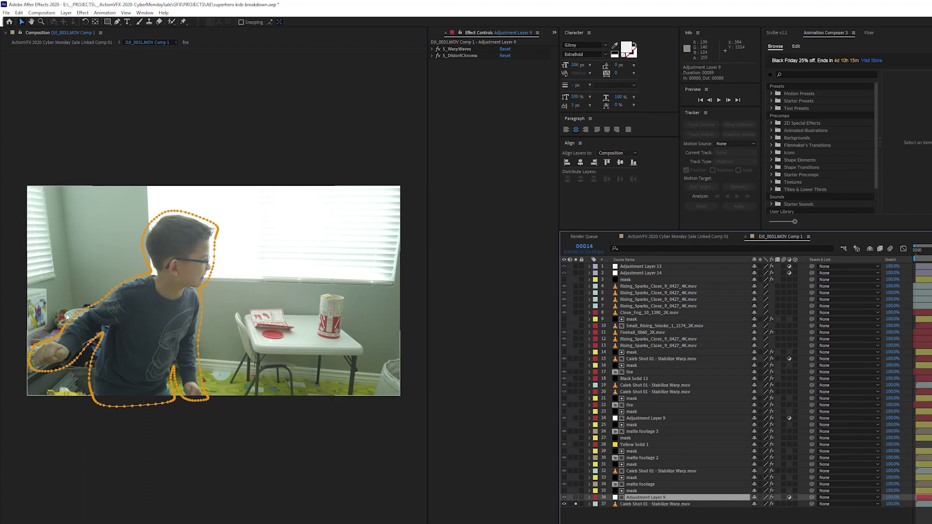
click(576, 497)
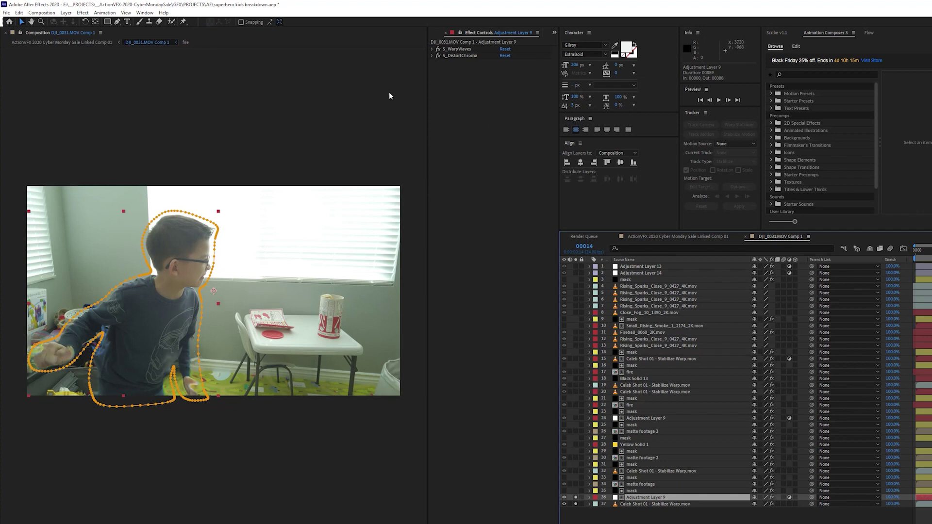
right_click(457, 56)
click(461, 55)
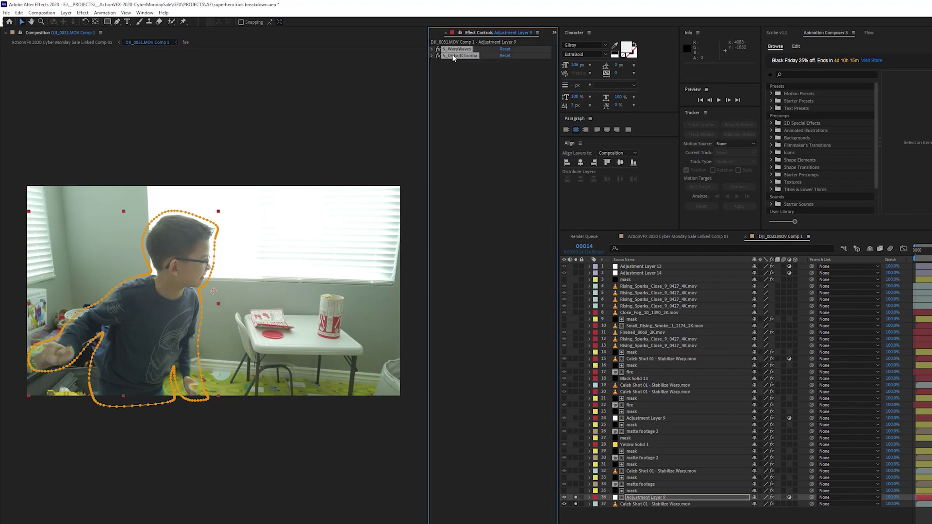
click(462, 50)
click(469, 55)
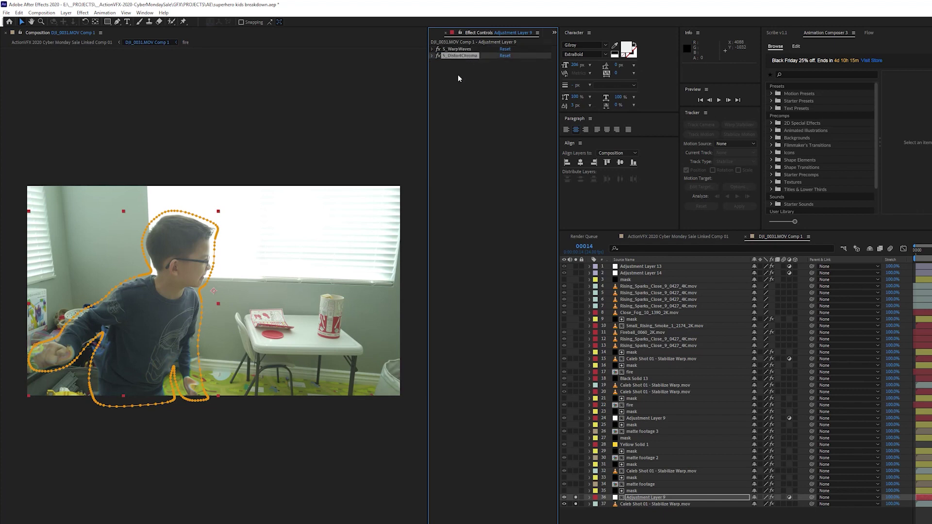
Step: Inspect the mask on layer 35, and add matte footage on layer 34 and the footage copy on layer 32 to the soloed layers
click(631, 491)
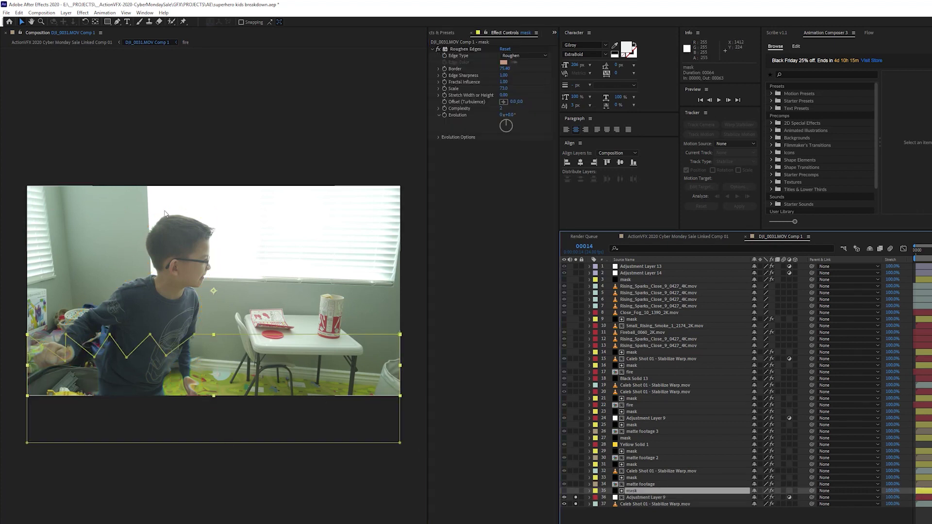
click(634, 484)
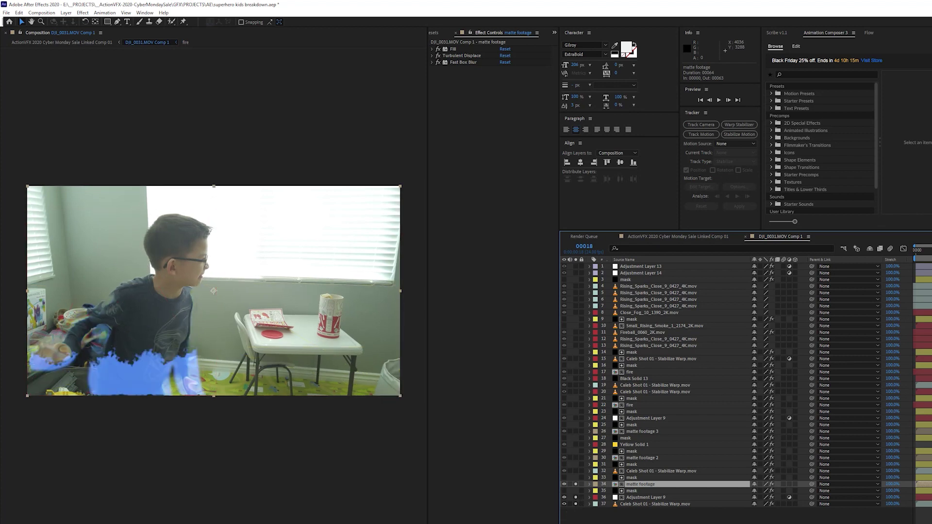
key(space)
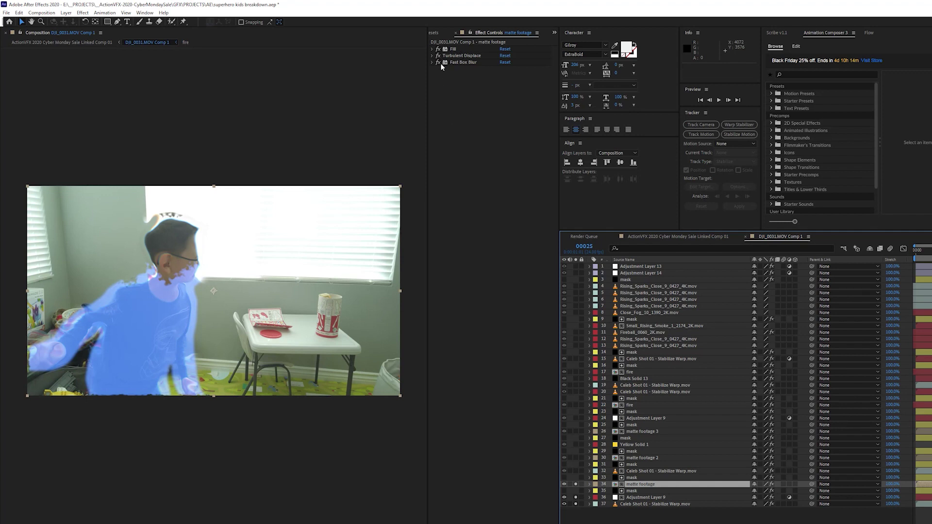
click(632, 471)
click(575, 471)
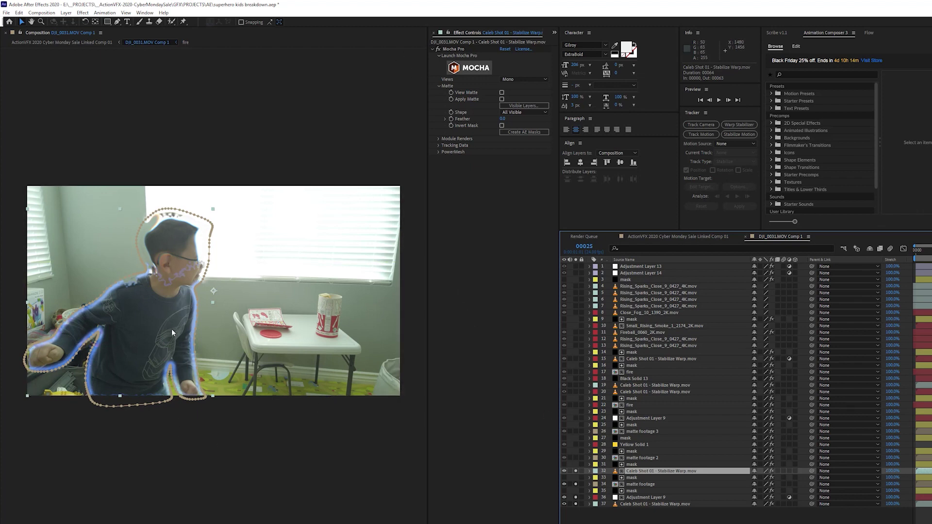
Step: Add matte footage 2 and Yellow Solid 1 to the soloed layers and view the glowing outline at frame 35
click(642, 458)
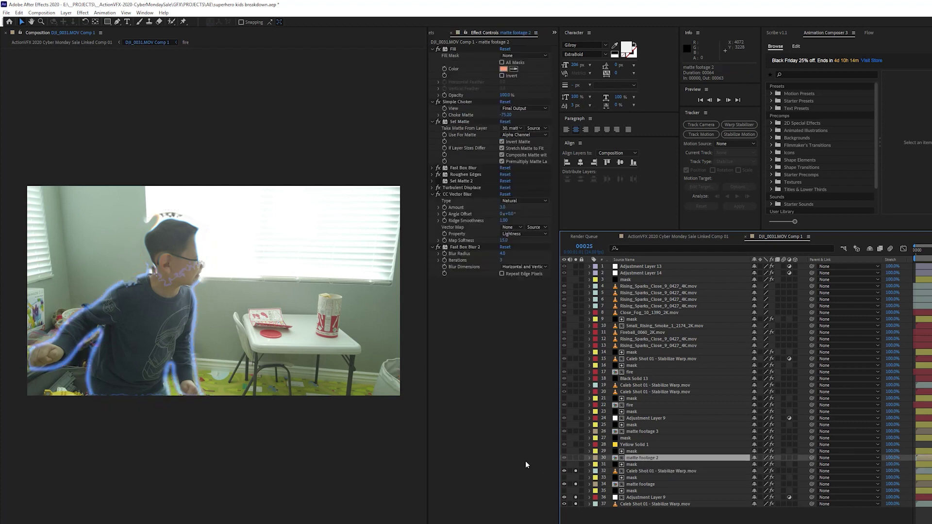
click(575, 458)
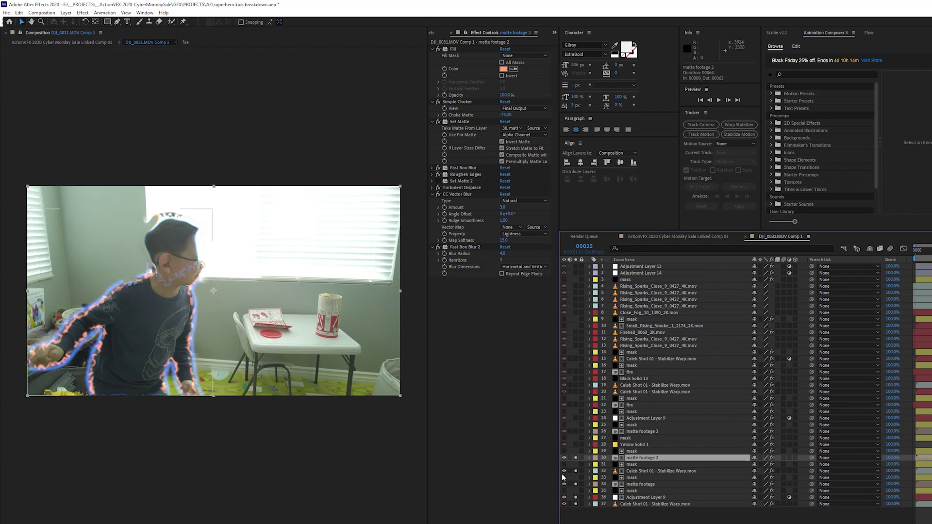
click(631, 445)
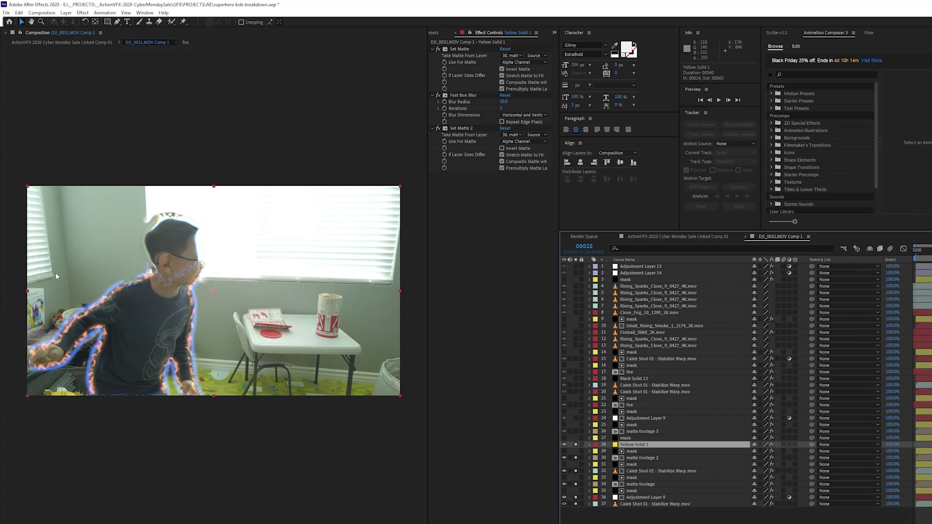
key(Page_Down)
key(Page_Down)
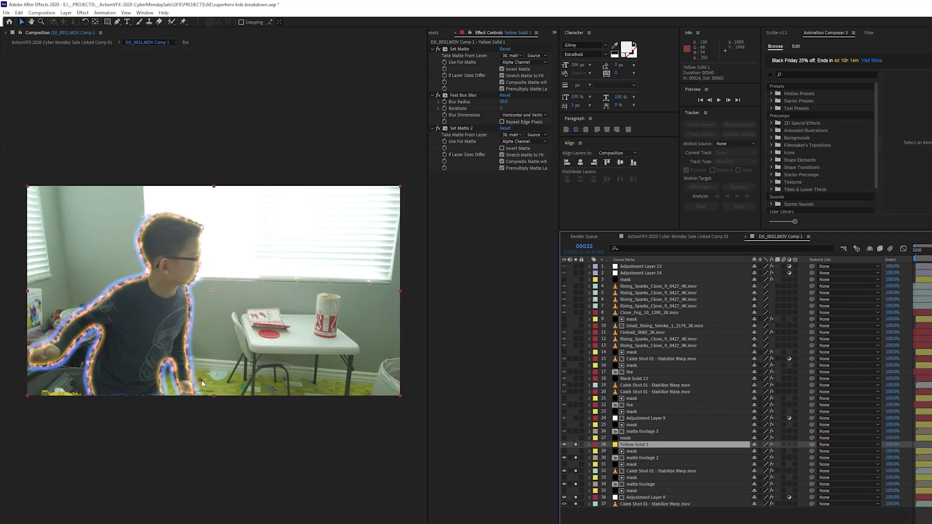
Step: Solo matte footage 3 and Adjustment Layer 9 on layer 24 as well, collapsing matte footage 3's S_EdgeDetect and Fractal Noise settings
click(631, 431)
click(576, 432)
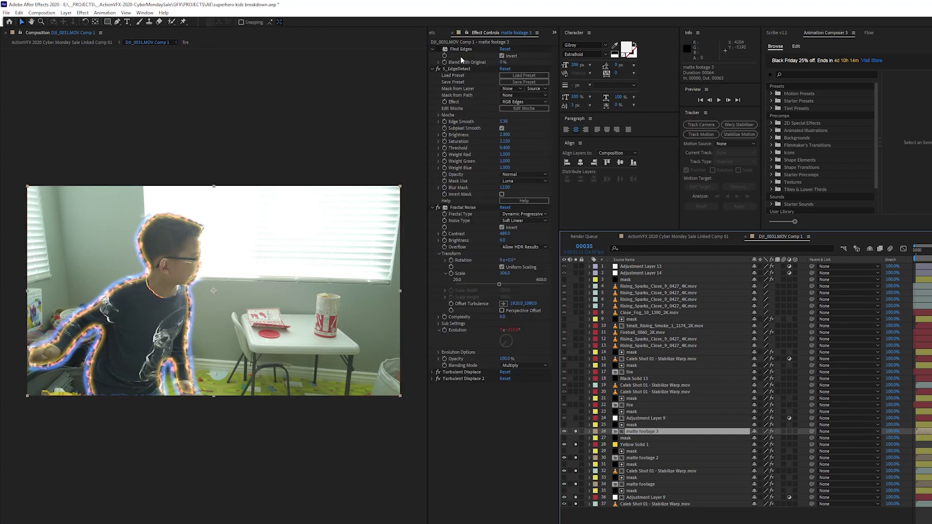
click(431, 69)
click(433, 76)
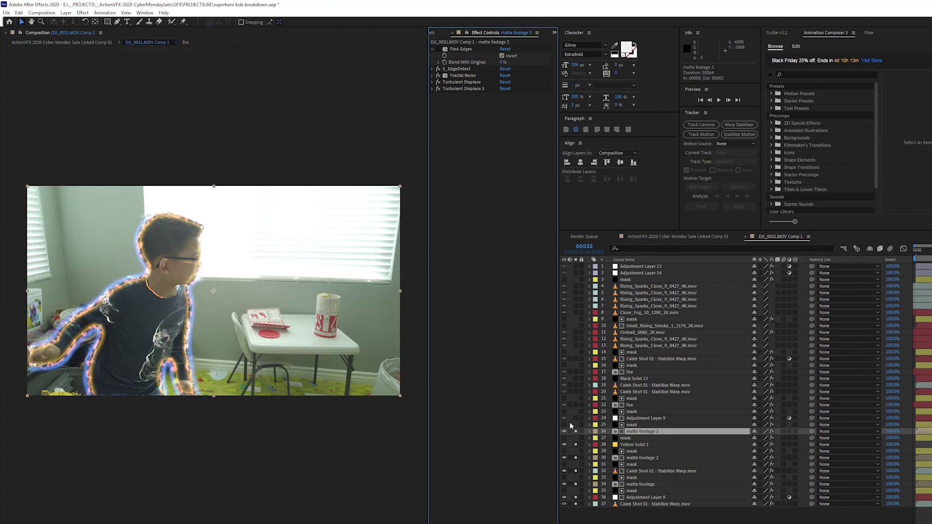
click(634, 419)
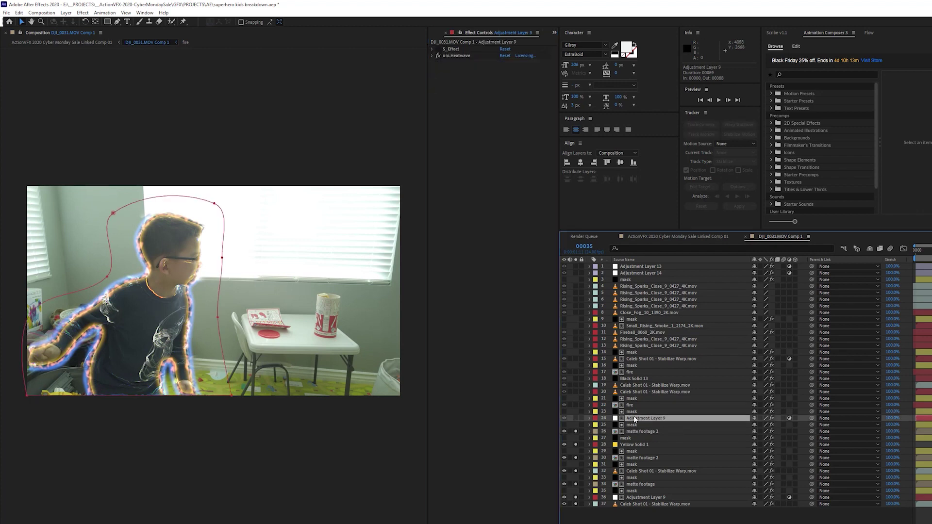
click(576, 418)
Step: Examine the effects on the layer 22 fire precomp and the Wall_Fire_Front_3_1726_2K.mov layer inside it, and return to DJI_0031.MOV Comp 1
click(583, 407)
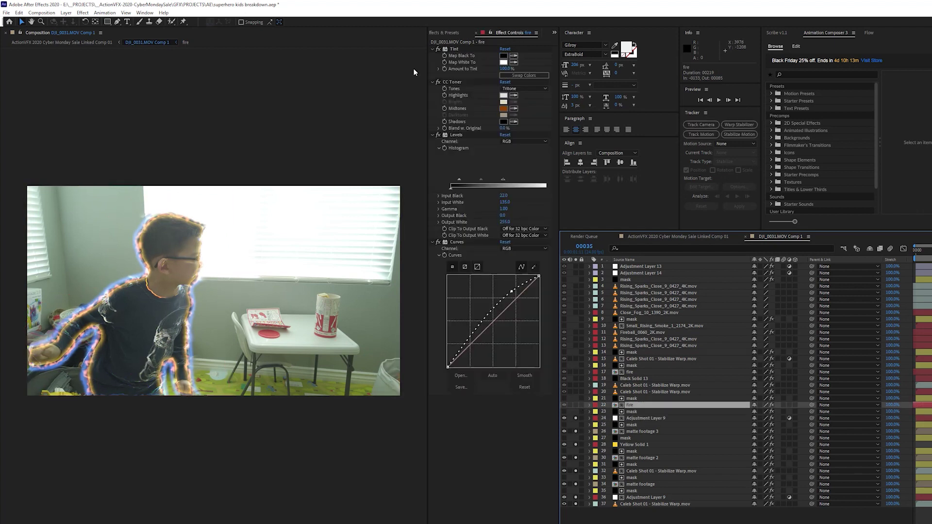
click(432, 48)
click(433, 55)
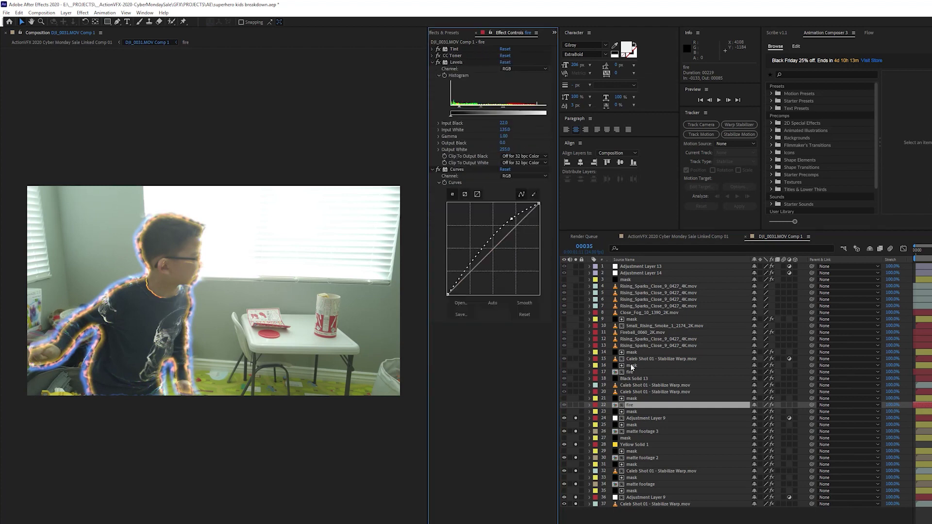
double_click(630, 405)
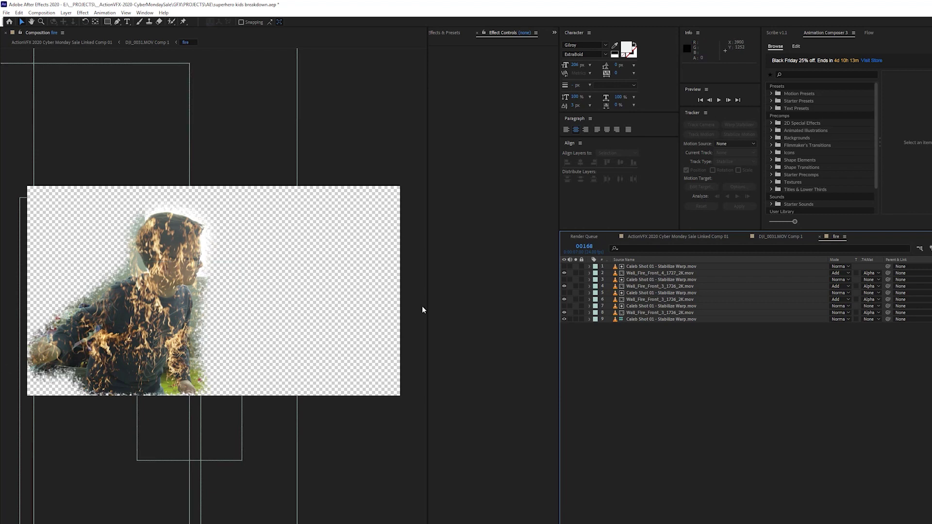
click(651, 313)
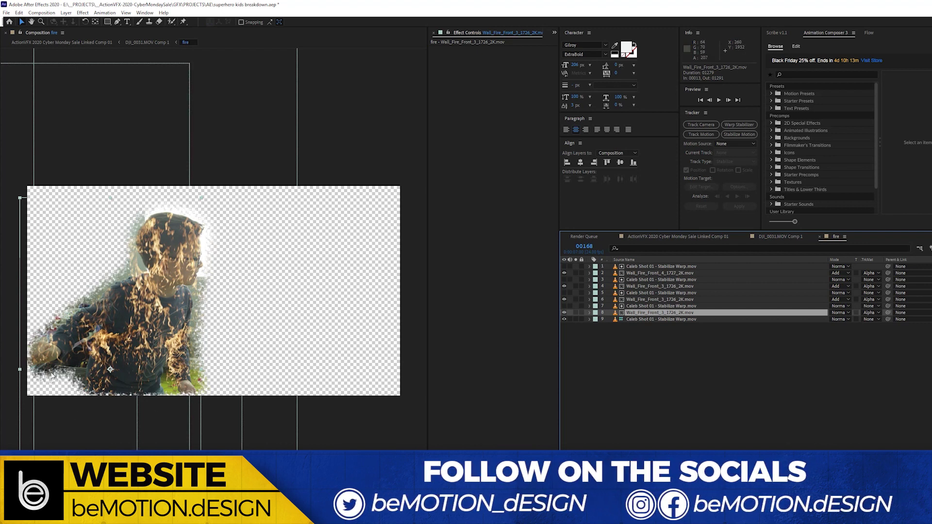
click(820, 237)
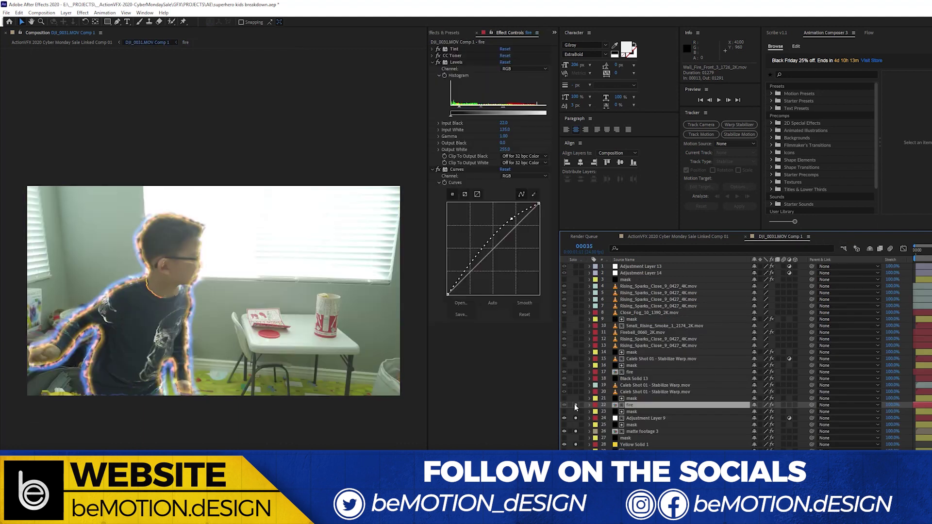
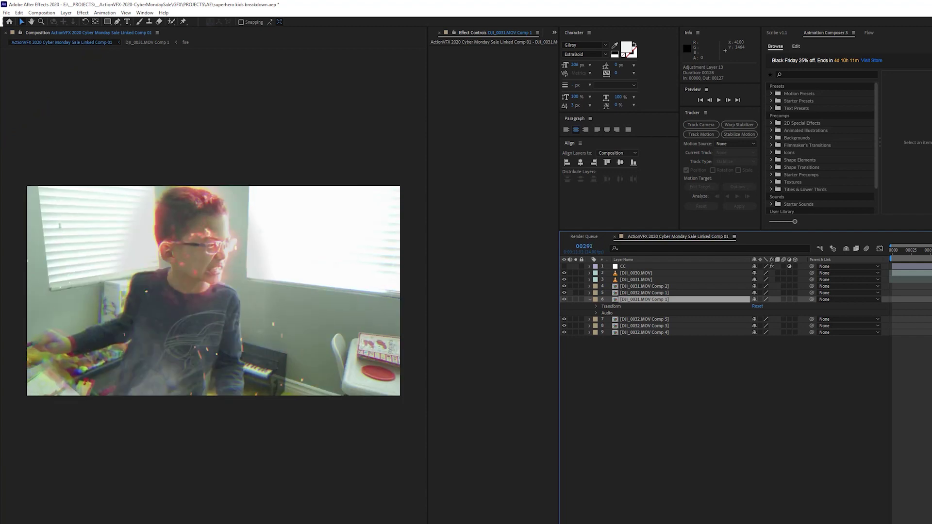
Step: Play back the linked comp from frame 291 and review the energy effect shots around frame 481
key(space)
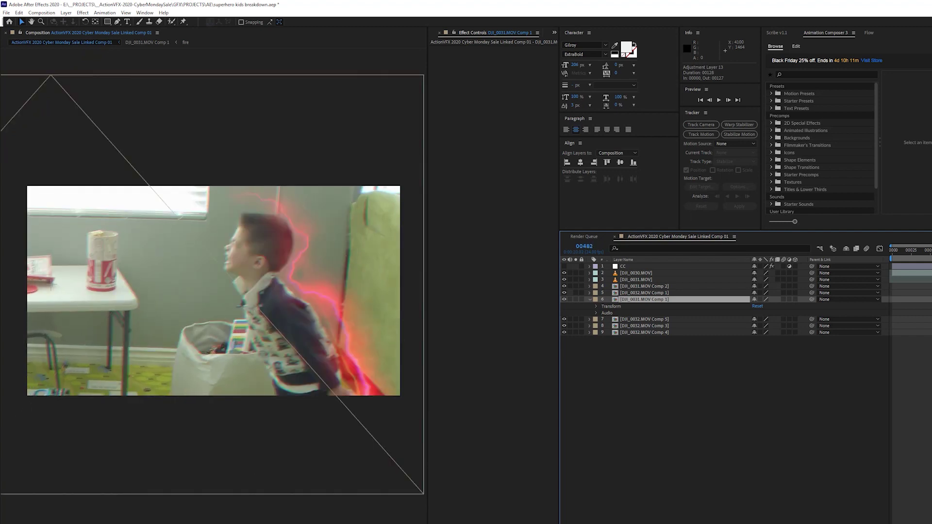
key(space)
key(space)
key(space)
key(space)
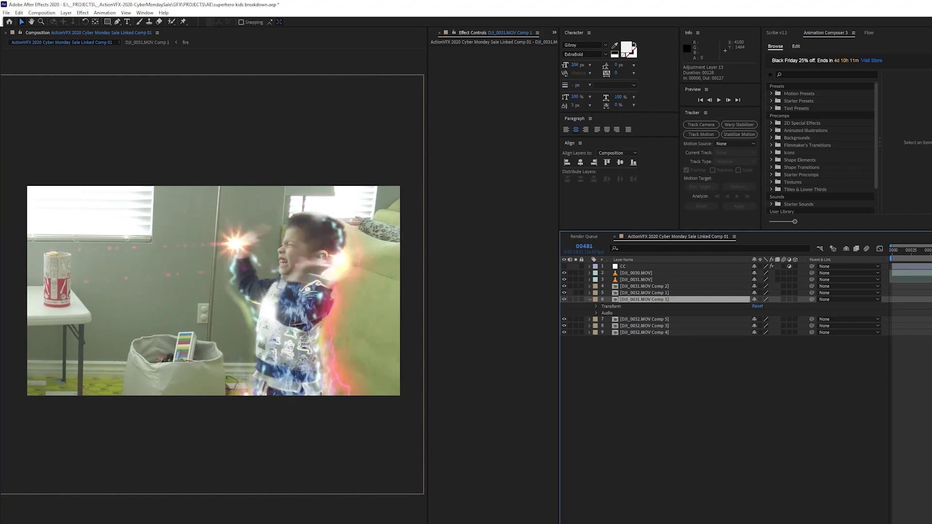
Step: Examine DJI_0032.MOV Comp 5 and the layers of its nested DJI_0032.MOV Comp 2, and play back Comp 5
double_click(644, 319)
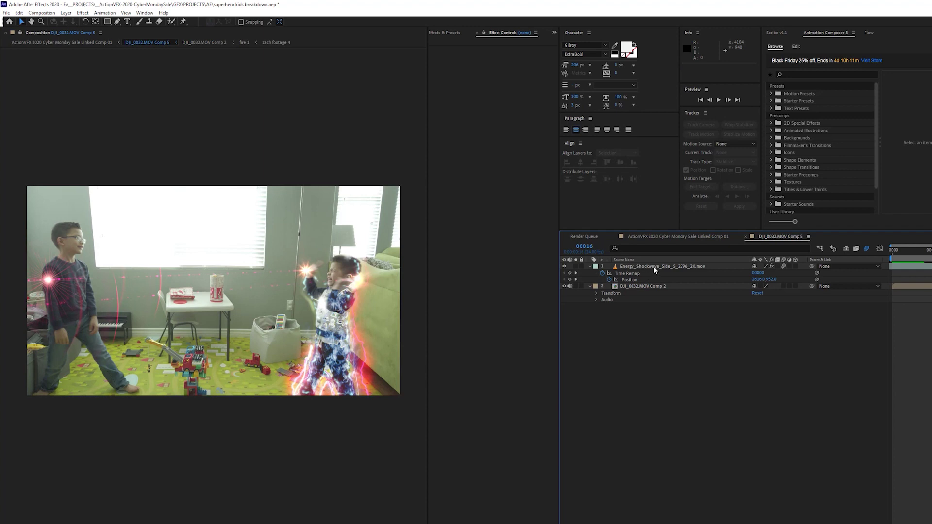
double_click(639, 286)
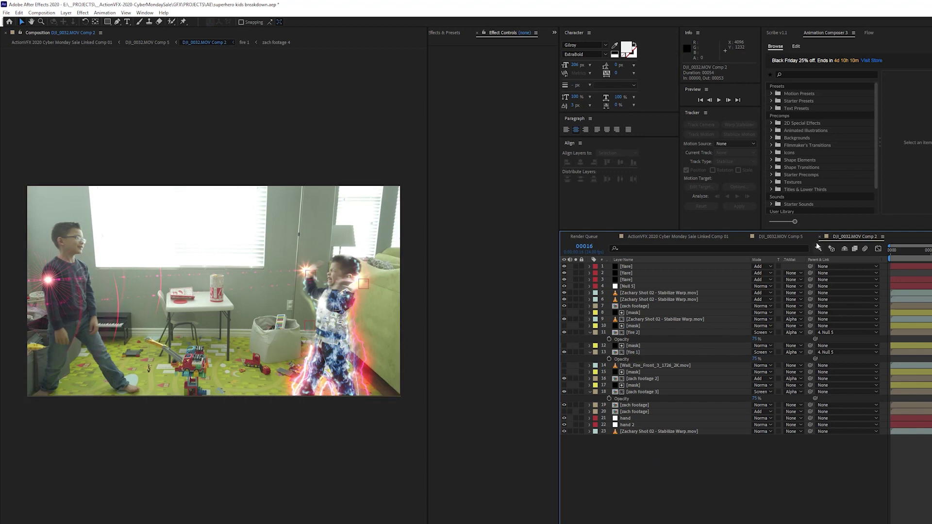
click(782, 237)
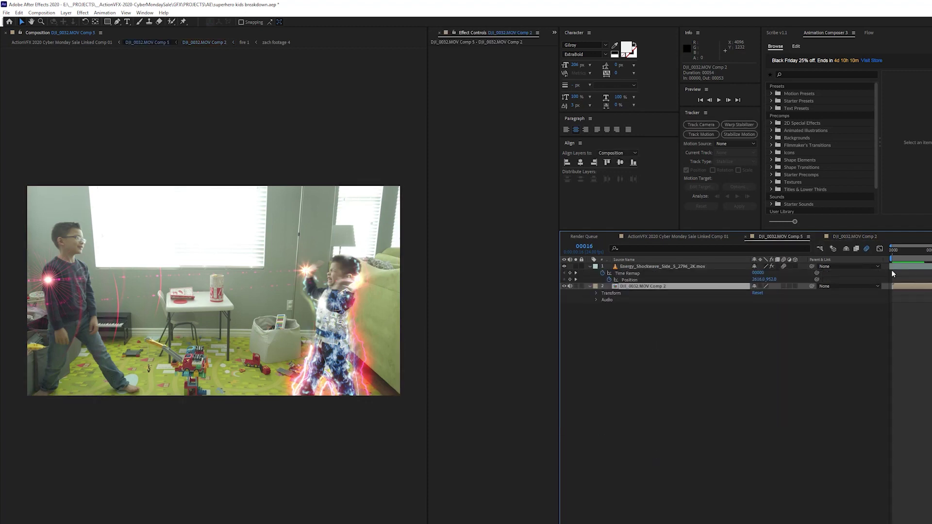
key(space)
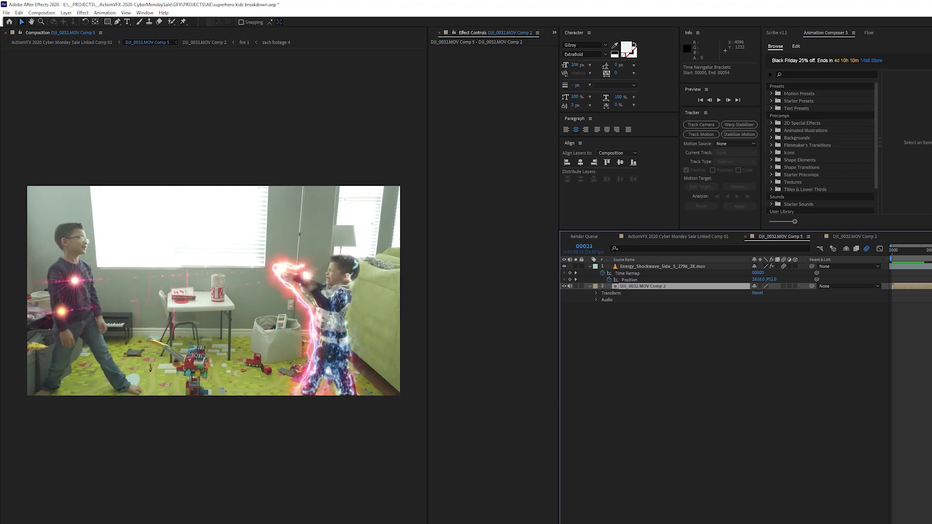
key(space)
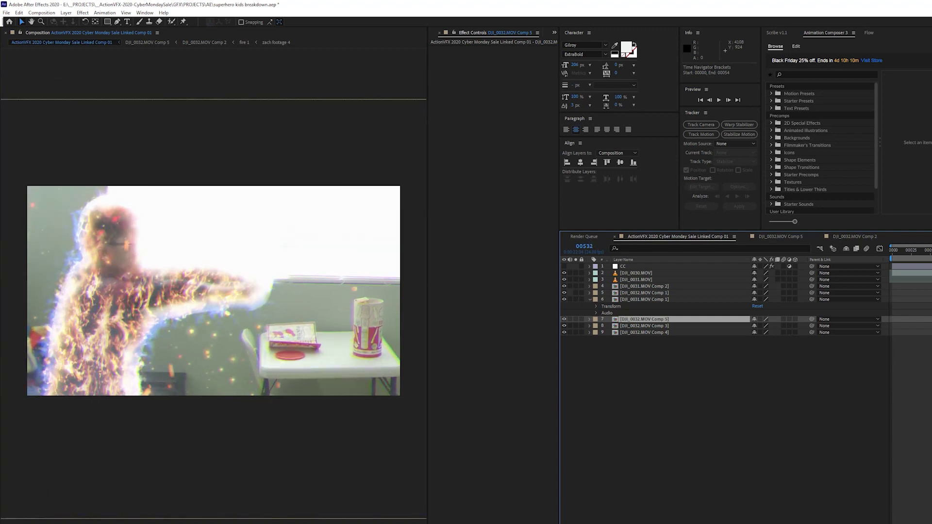
Step: Open DJI_0032.MOV Comp 3 from the linked comp and reveal it among the project's precomps
click(327, 309)
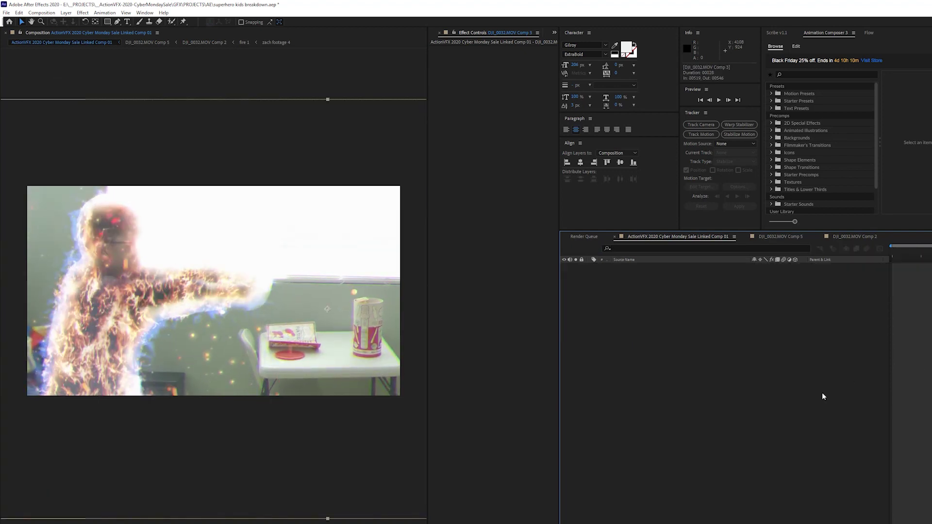
double_click(619, 308)
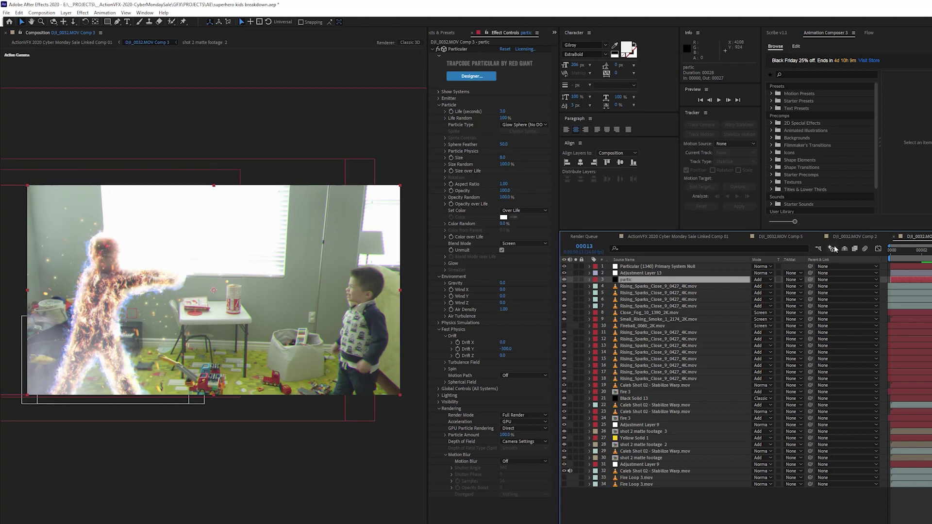
right_click(924, 236)
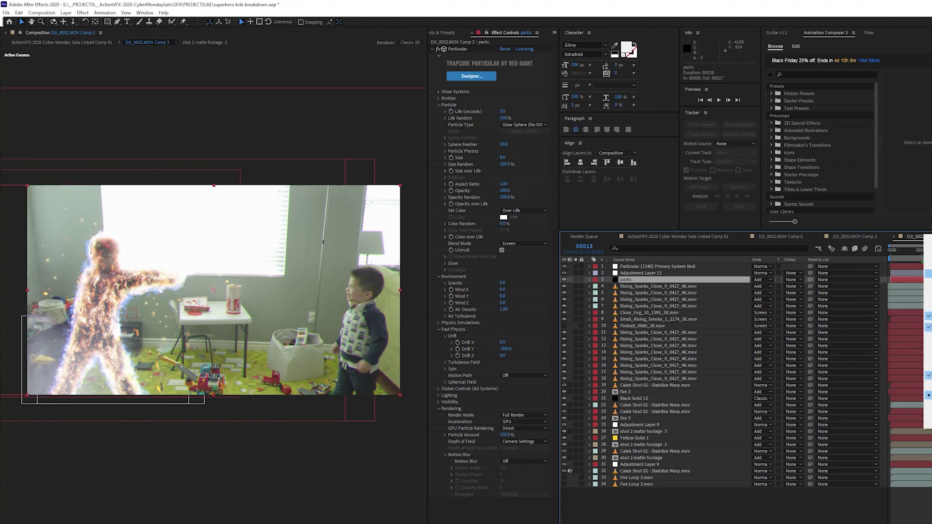
click(928, 294)
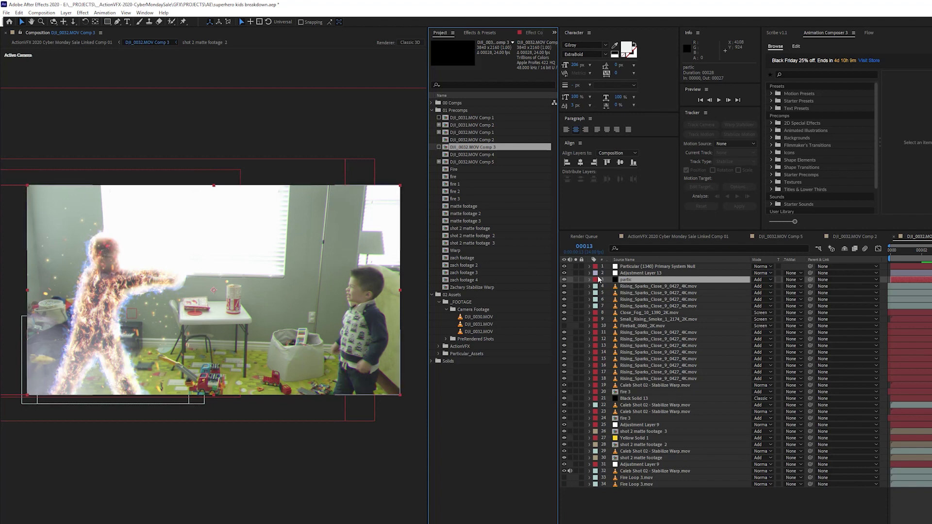
Step: Solo the partic layer in DJI_0032.MOV Comp 3 to view its particles, and return to the linked comp for playback
click(575, 279)
mouse_move(923, 253)
mouse_down()
mouse_move(914, 257)
mouse_move(931, 257)
mouse_up()
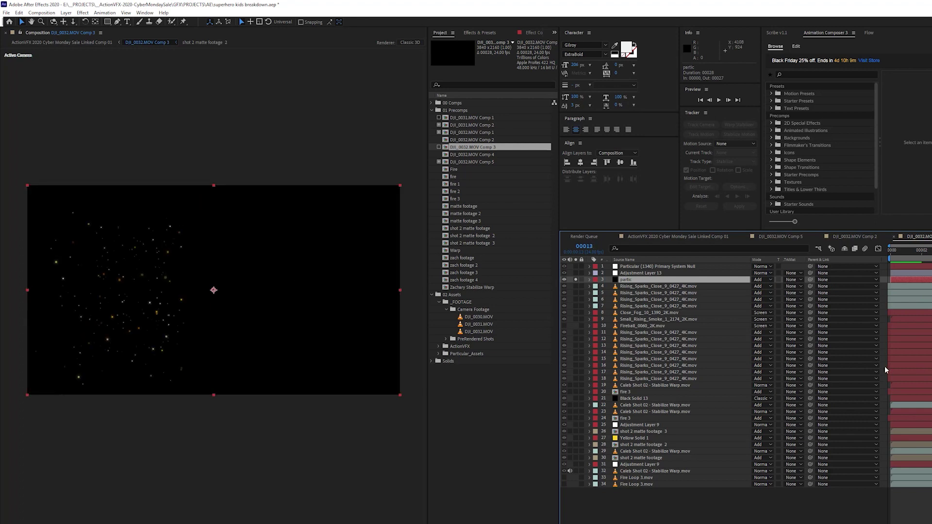
click(576, 283)
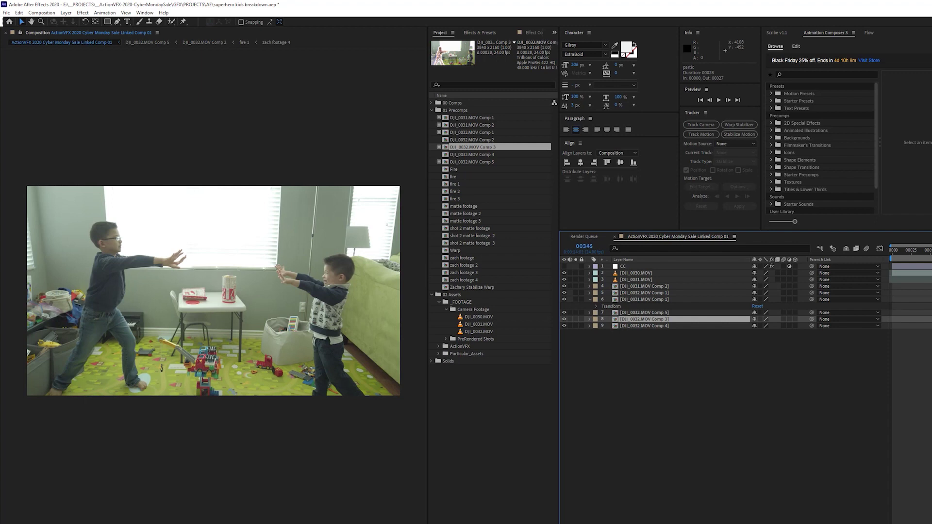
key(space)
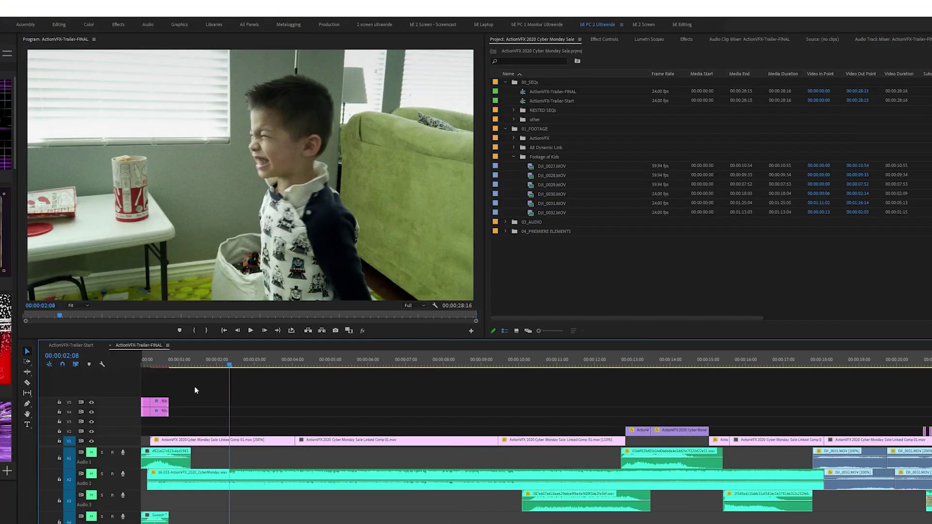
Step: In Premiere Pro, scrub through the ActionVFX-Trailer-FINAL sequence to review the shots up to about 00:00:10:19
drag(225, 370, 539, 437)
drag(421, 414, 758, 439)
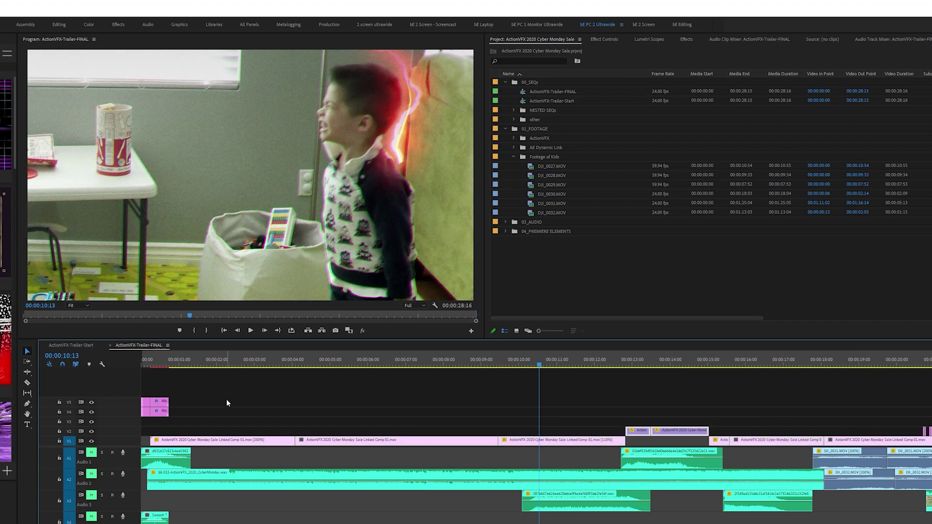
click(245, 443)
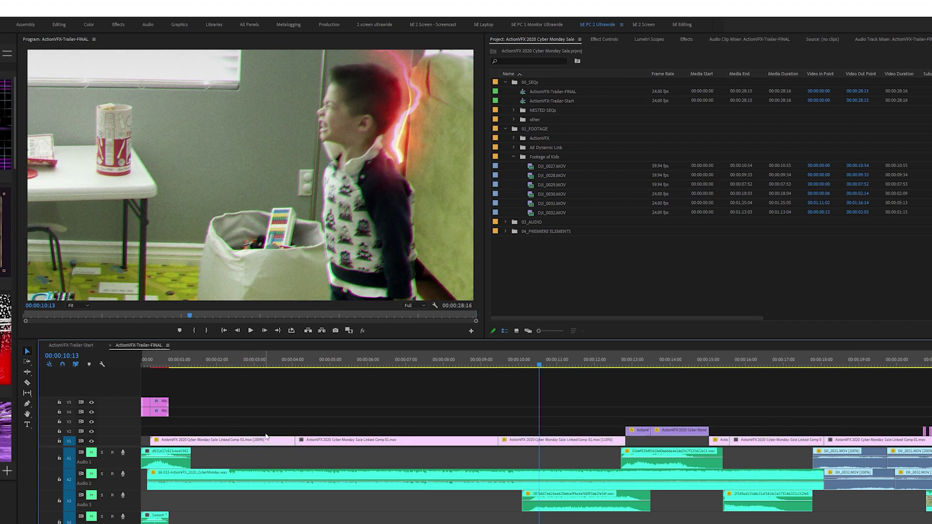
drag(261, 372, 550, 427)
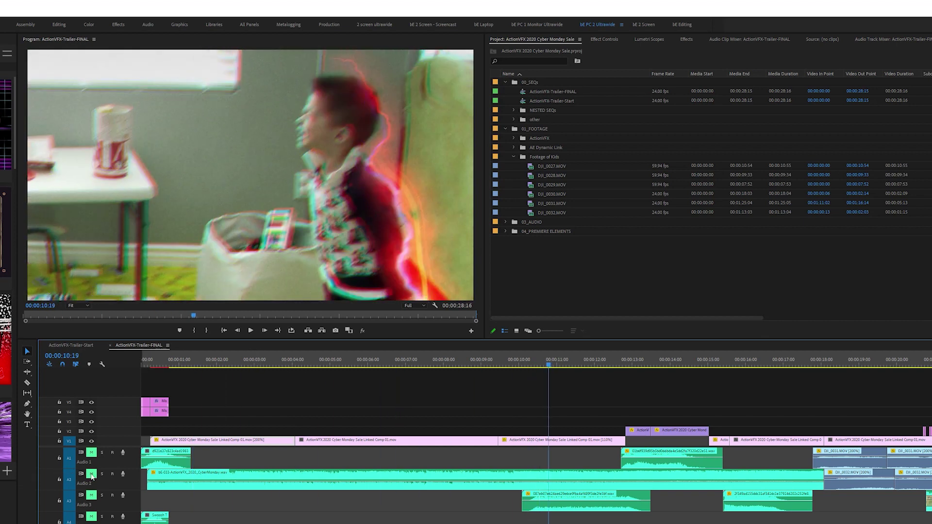
Step: Unmute all audio tracks and lower the Master level to -17.2 dB, checking it by playing the trailer to 00:00:06:14
shift+click(91, 476)
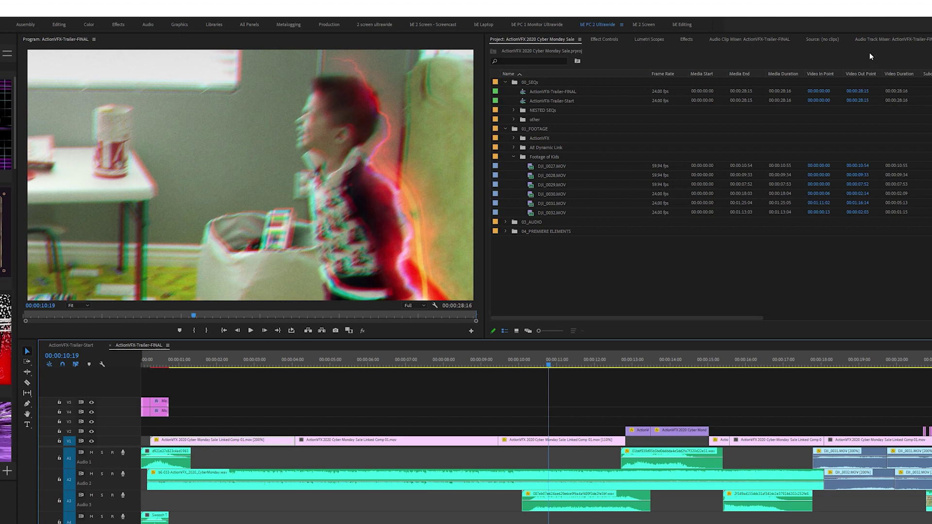
click(883, 39)
drag(691, 180, 696, 263)
click(292, 330)
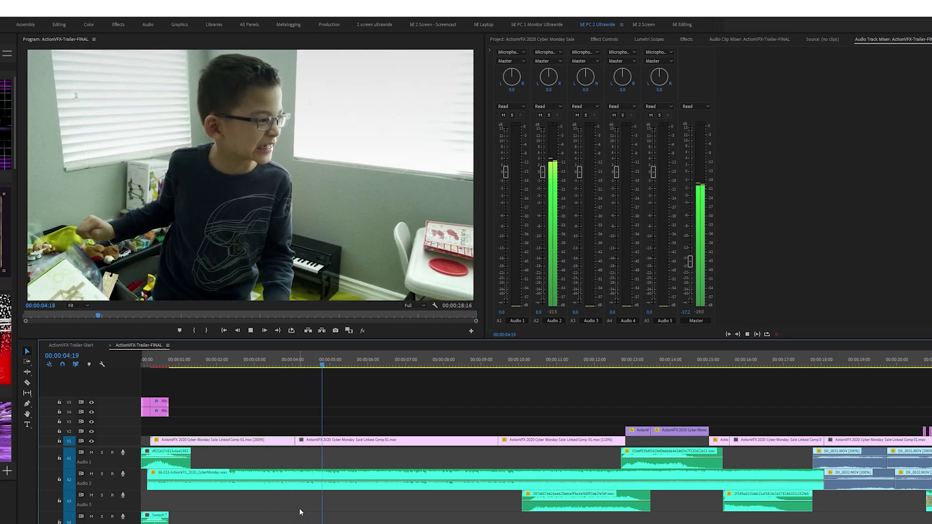
key(space)
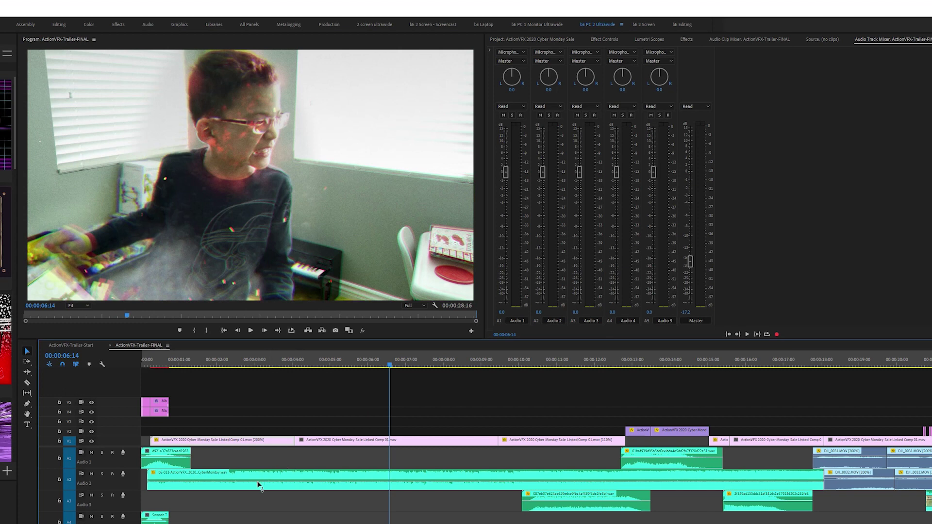
Step: Compare the ActionVFX-Trailer-Start sequence with ActionVFX-Trailer-FINAL, and scrub the final version to 00:00:11:13
click(72, 345)
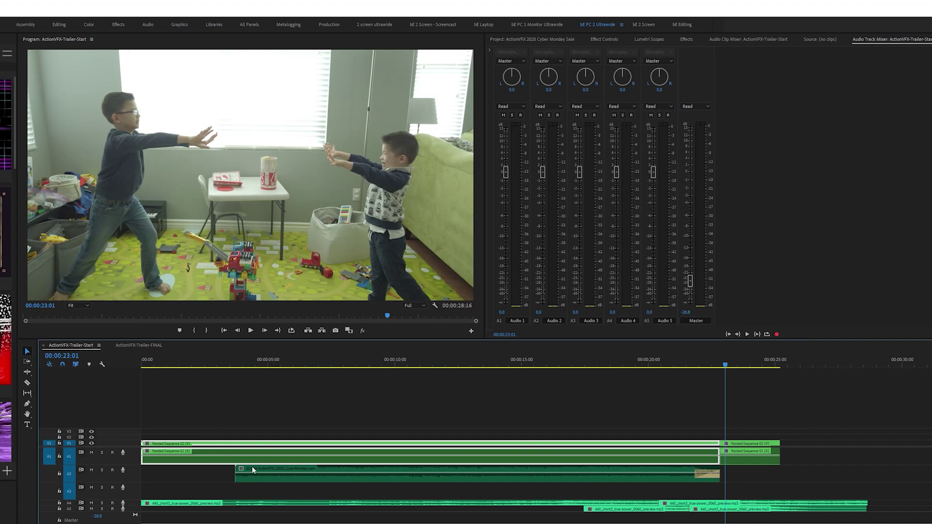
click(132, 345)
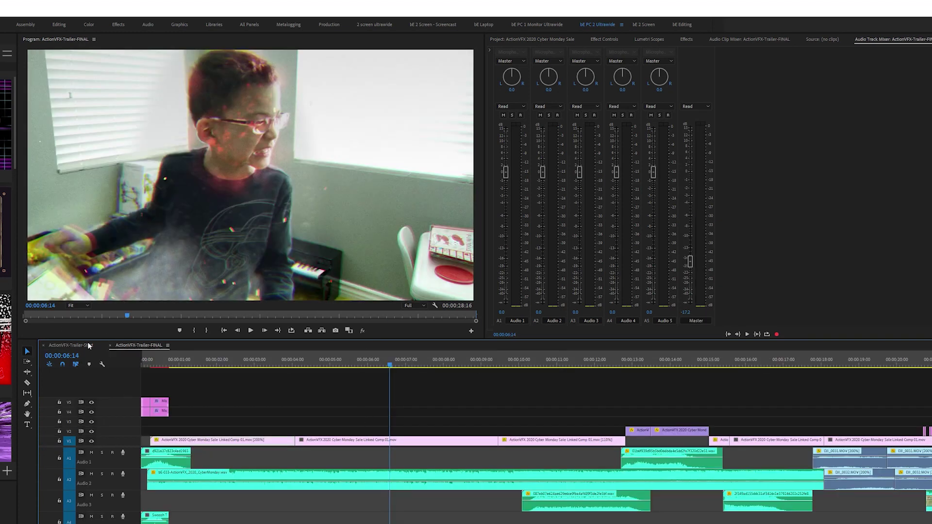
drag(329, 364, 259, 364)
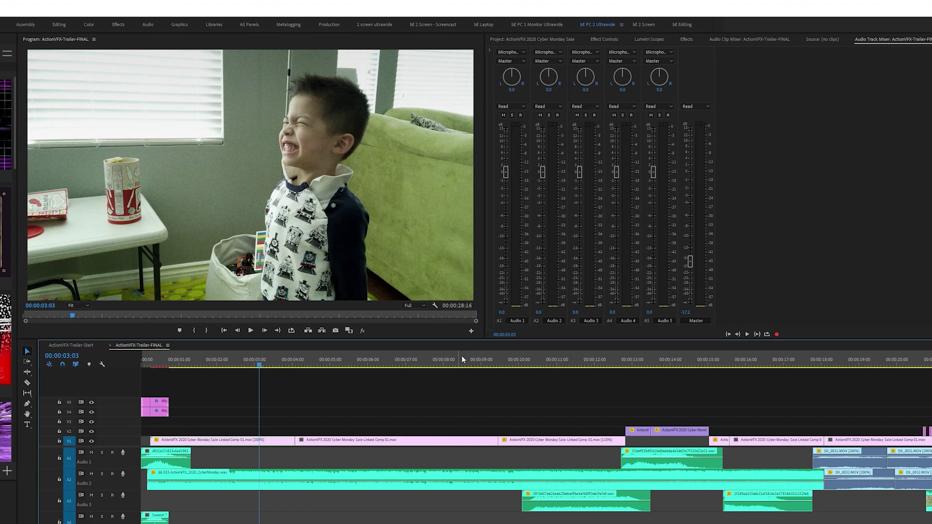
drag(504, 364, 578, 370)
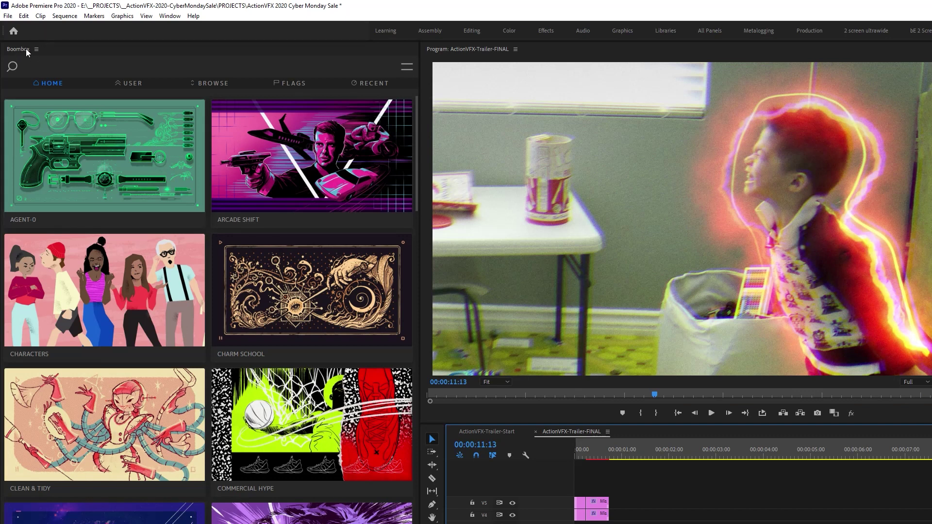
Step: Browse the Characters sound library in Boombox, audition the baby surprise sound, and return to the library overview
click(147, 300)
click(122, 311)
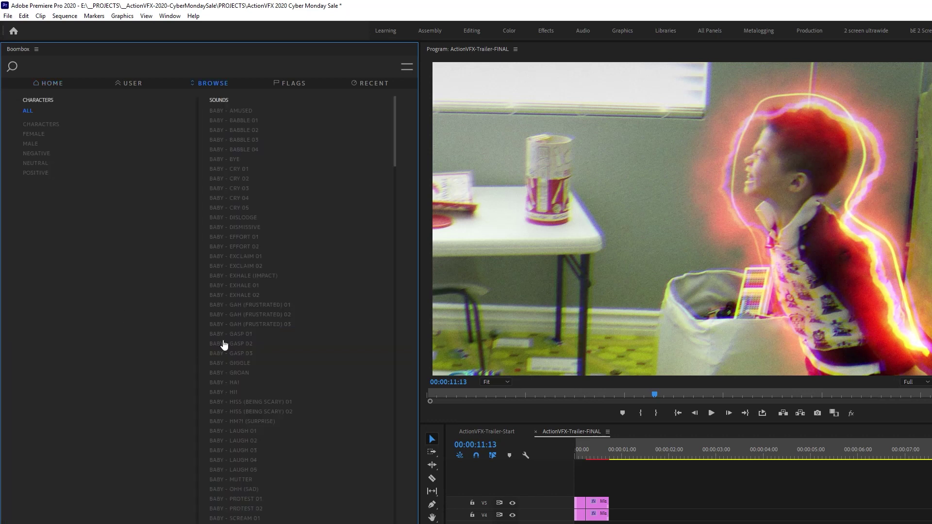
click(237, 421)
click(52, 84)
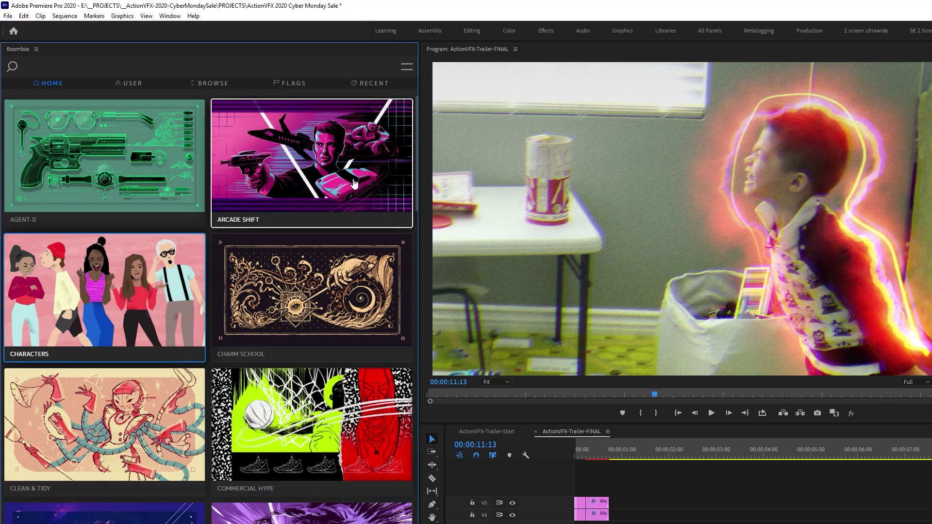
Step: Look through the remaining Boombox sound libraries, from Agent-0 down to Tactile Feelings
scroll(280, 451, down, 5)
scroll(280, 451, down, 20)
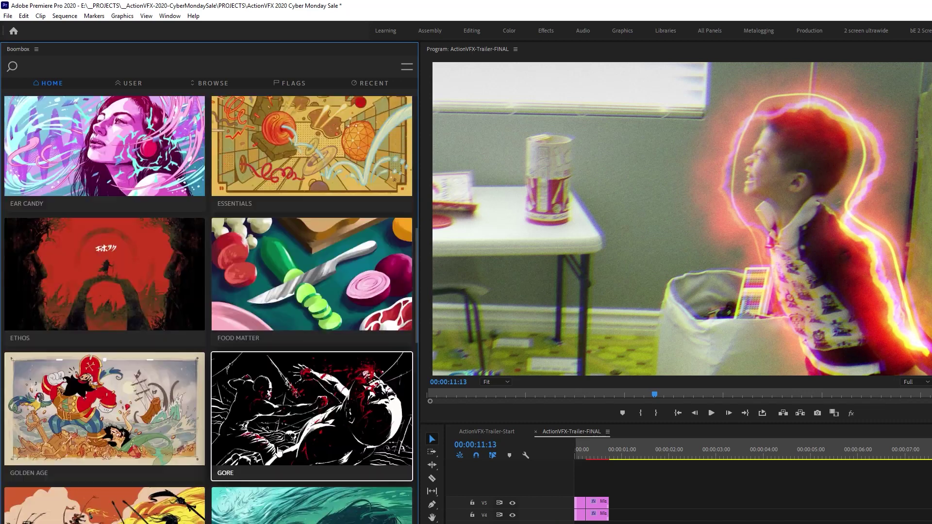
scroll(268, 438, down, 3)
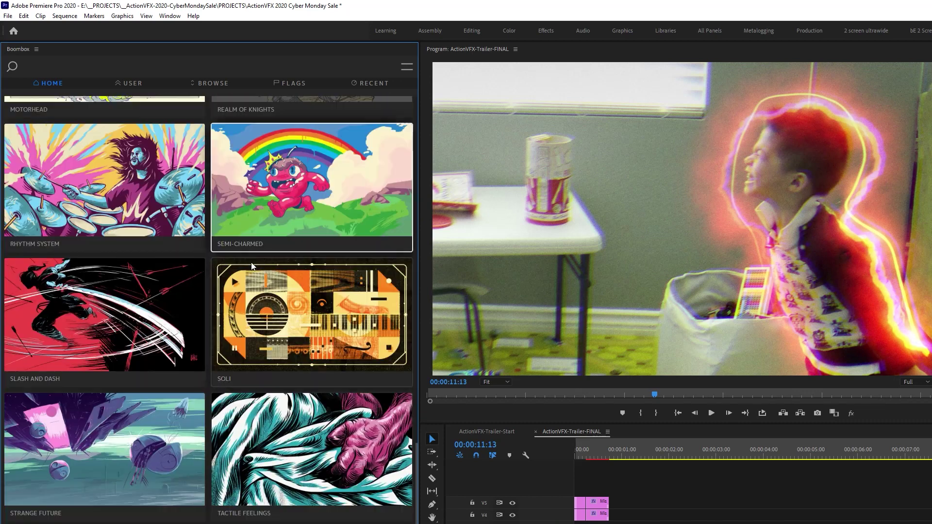
scroll(153, 431, up, 1)
scroll(154, 431, up, 20)
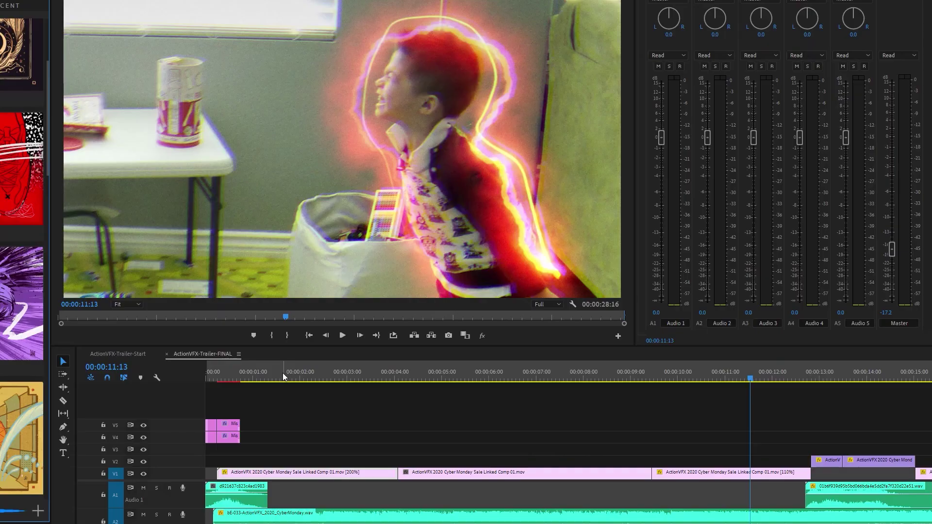
Step: Play ActionVFX-Trailer-FINAL from the beginning and solo the Audio 2 track during playback
drag(651, 450, 573, 464)
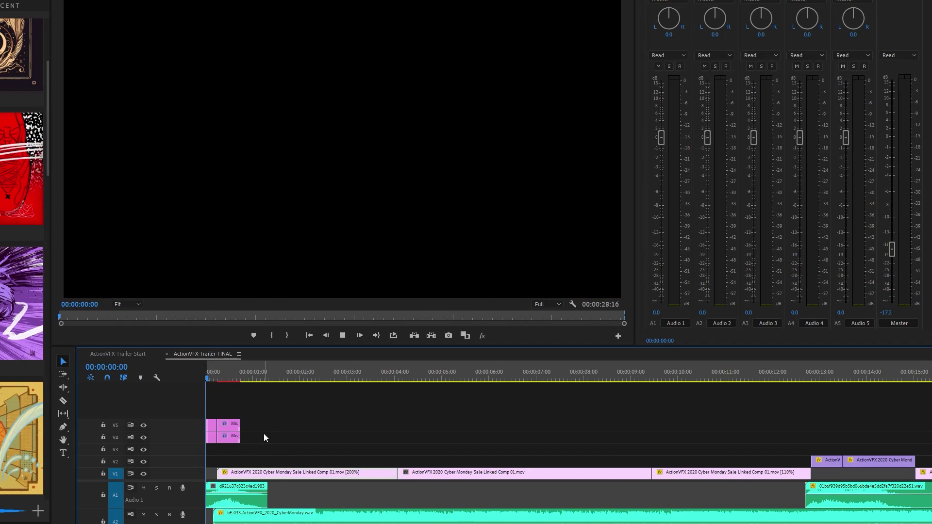
key(space)
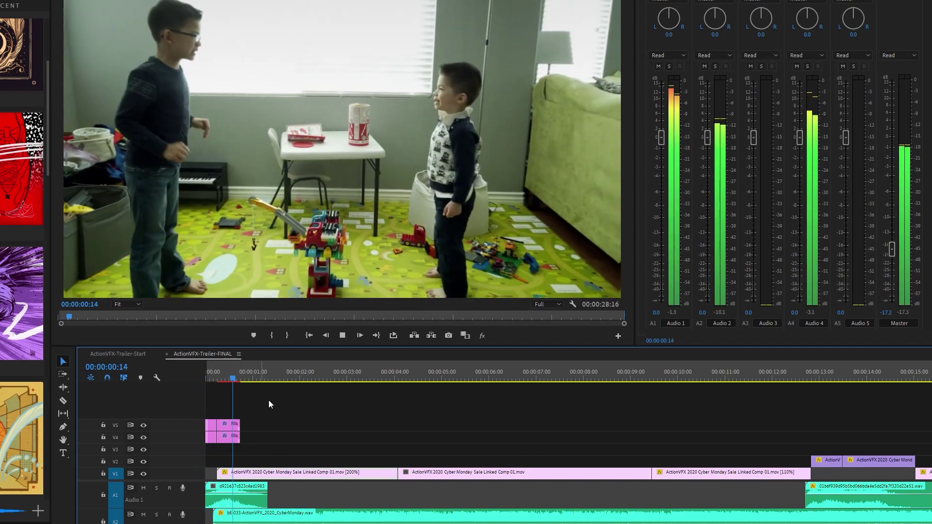
click(156, 516)
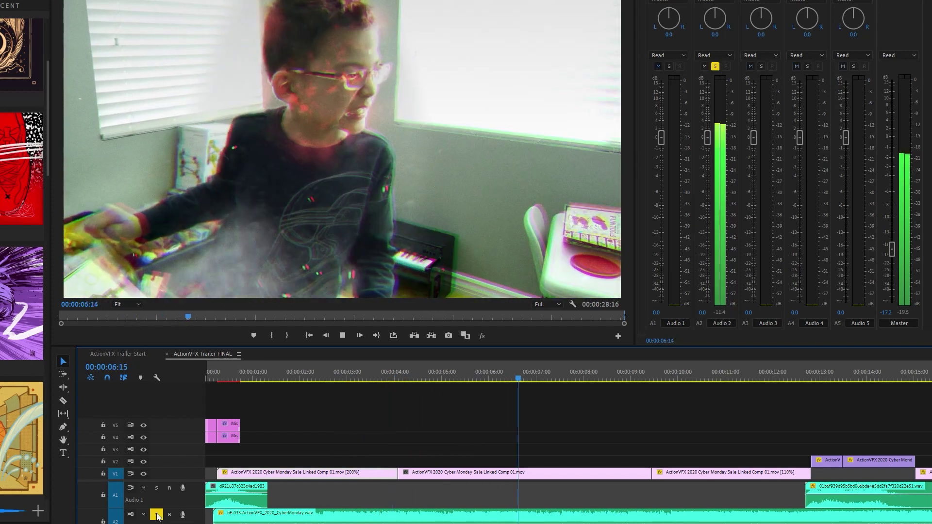
Step: Turn off solo on Audio 2, mute that track, and view the end section of the sequence during playback
click(156, 515)
click(143, 515)
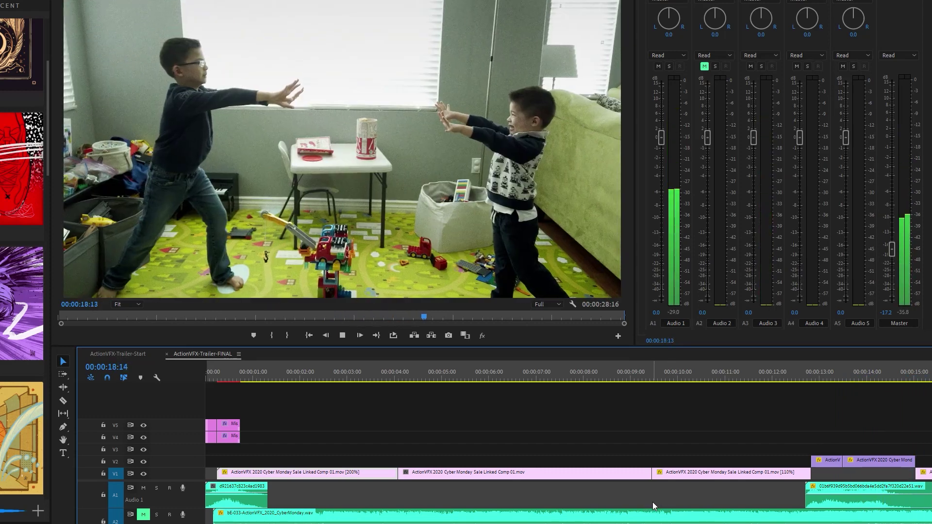
scroll(392, 388, down, 5)
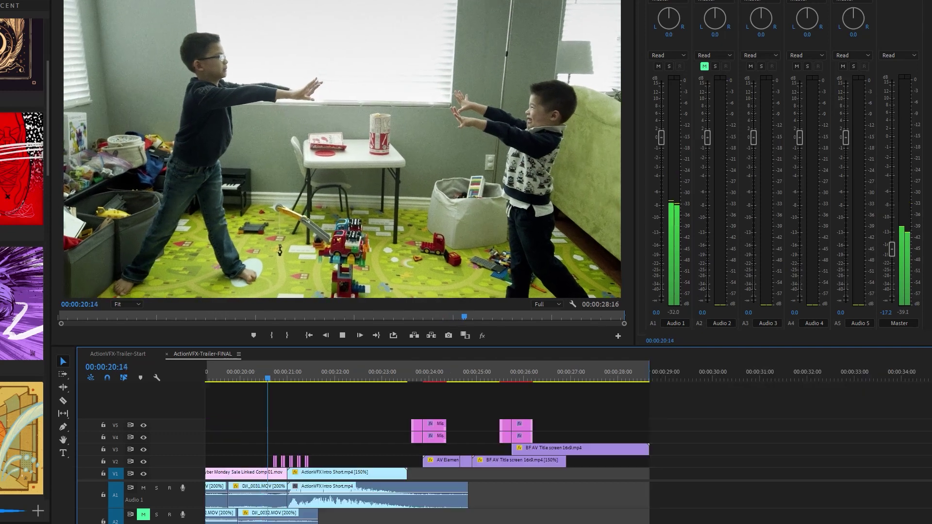